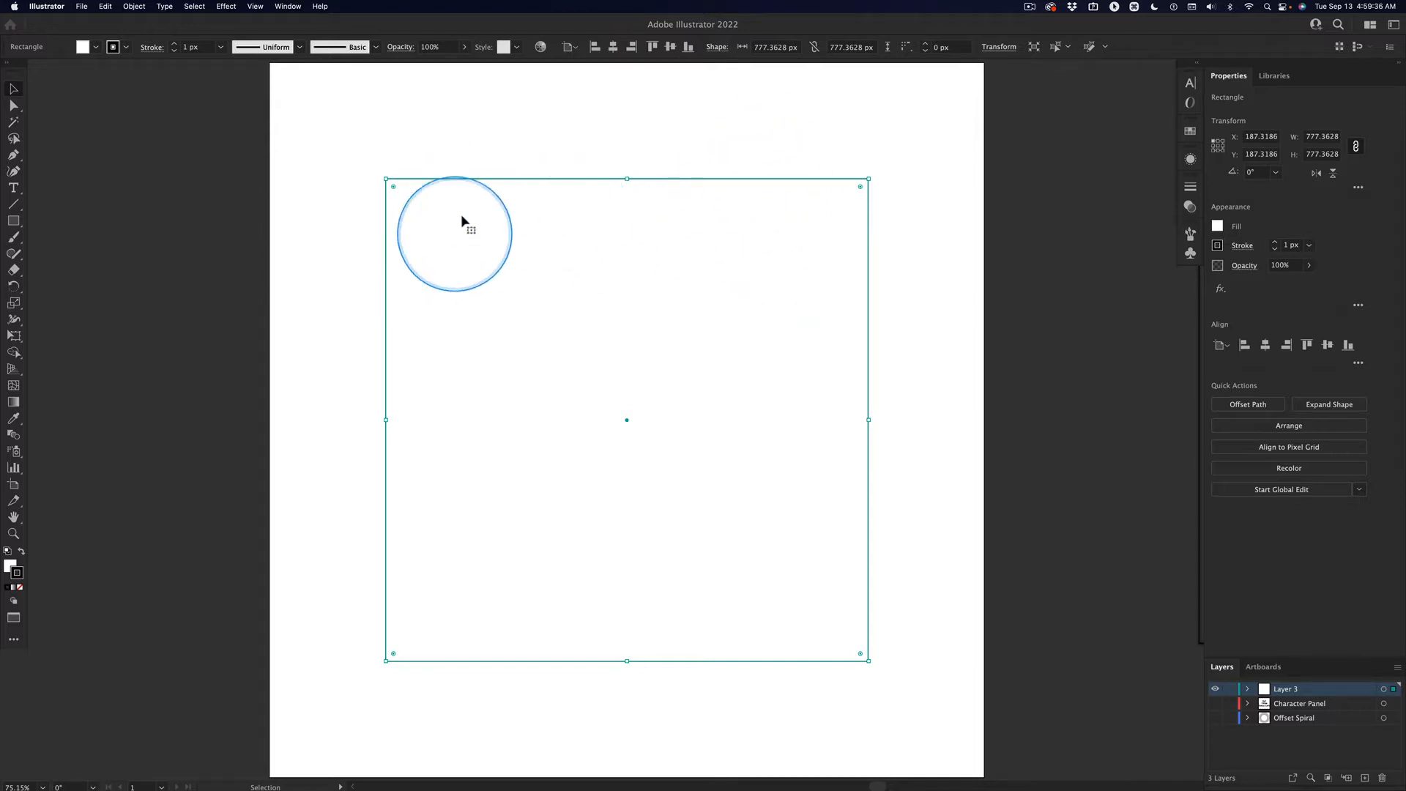
Remove the square's fill so that only its stroke is left, and deselect it
{"action": "key", "text": "ctrl"}
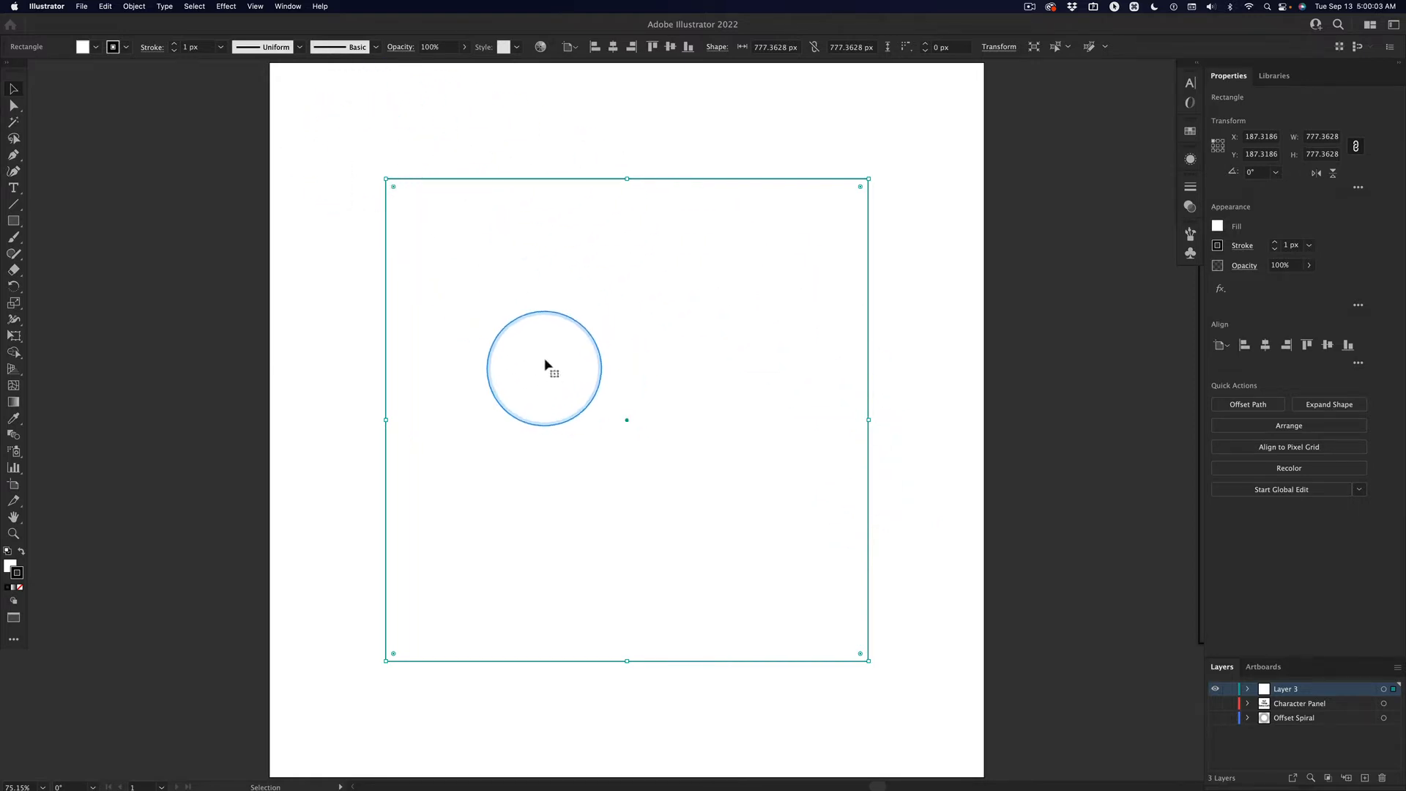
{"action": "left_click", "coordinate": [96, 49]}
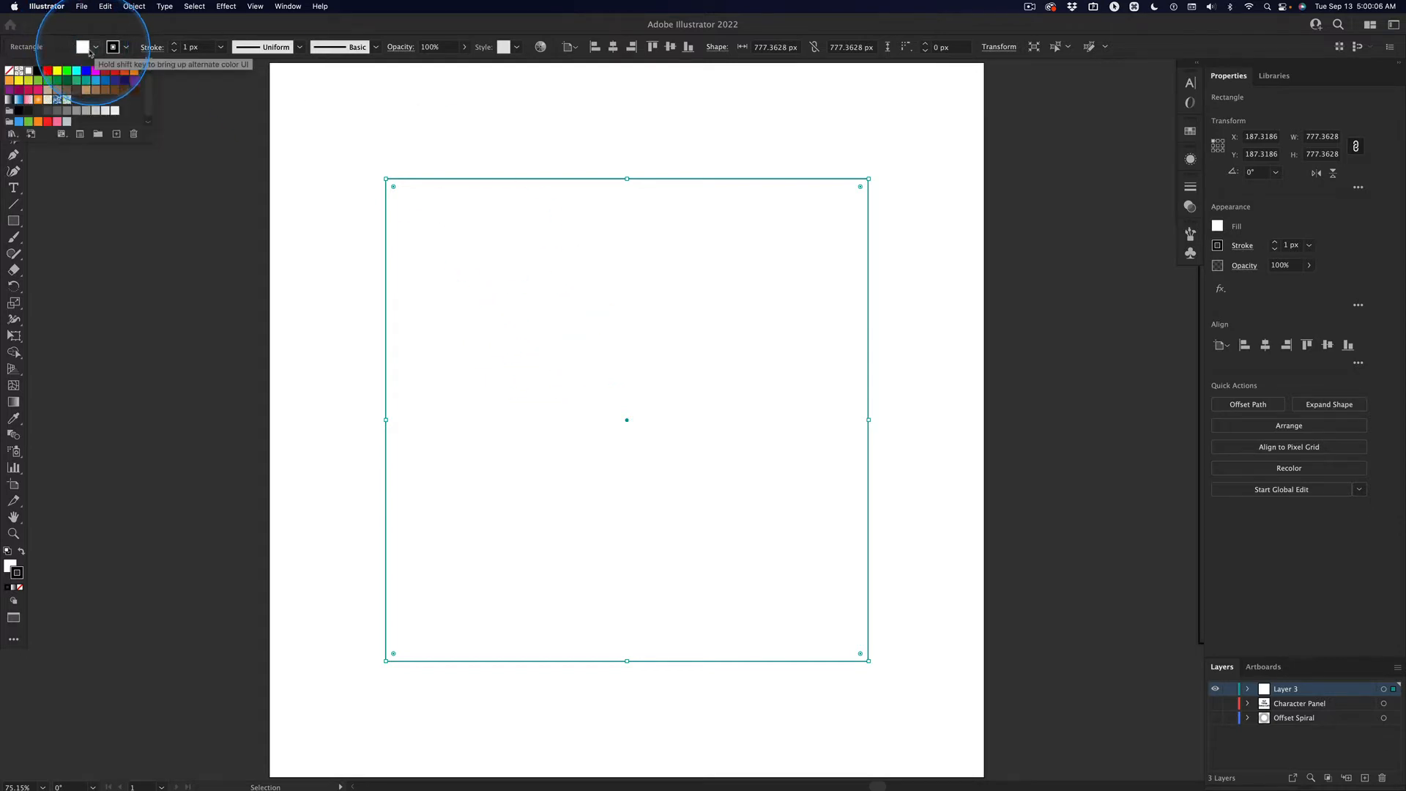
{"action": "left_click", "coordinate": [8, 71]}
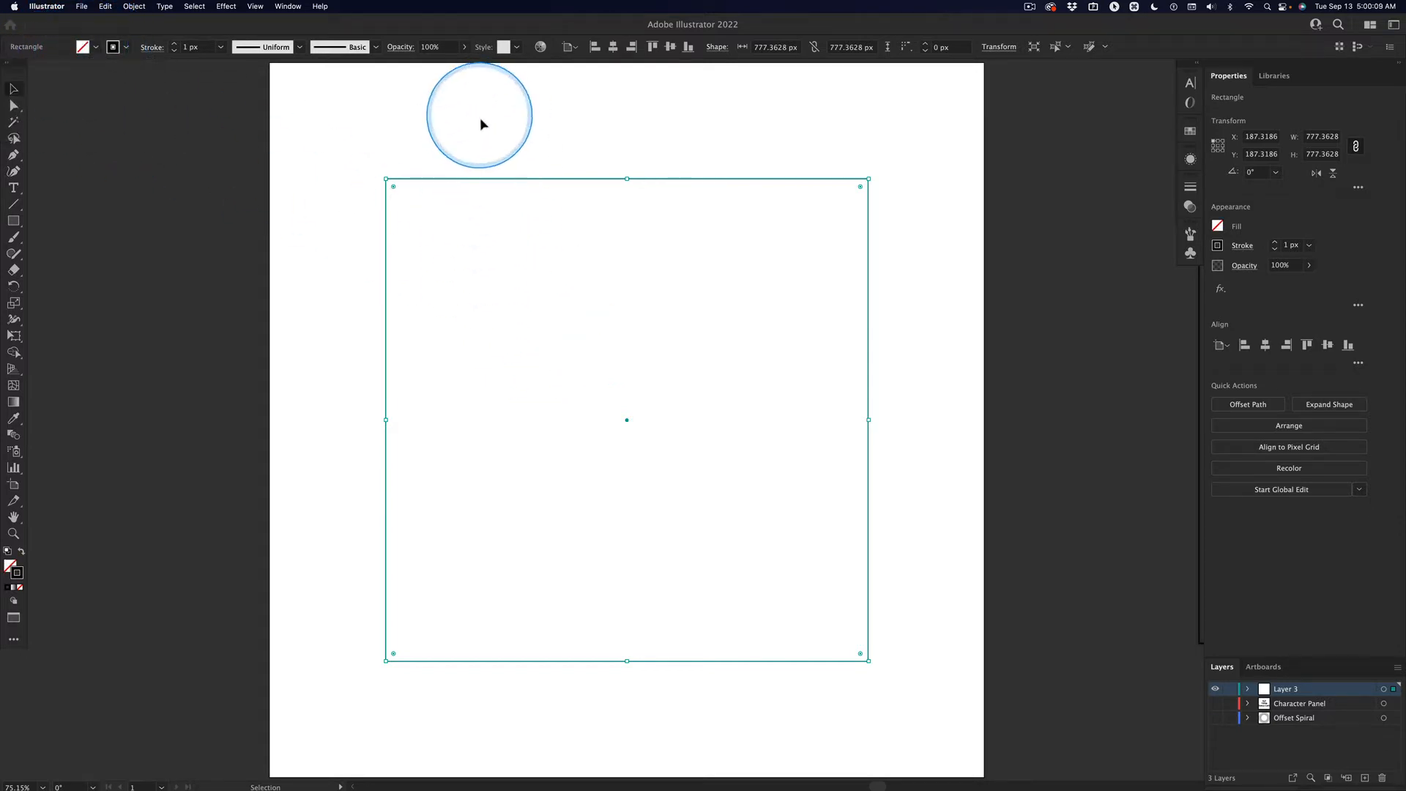
{"action": "left_click", "coordinate": [342, 258]}
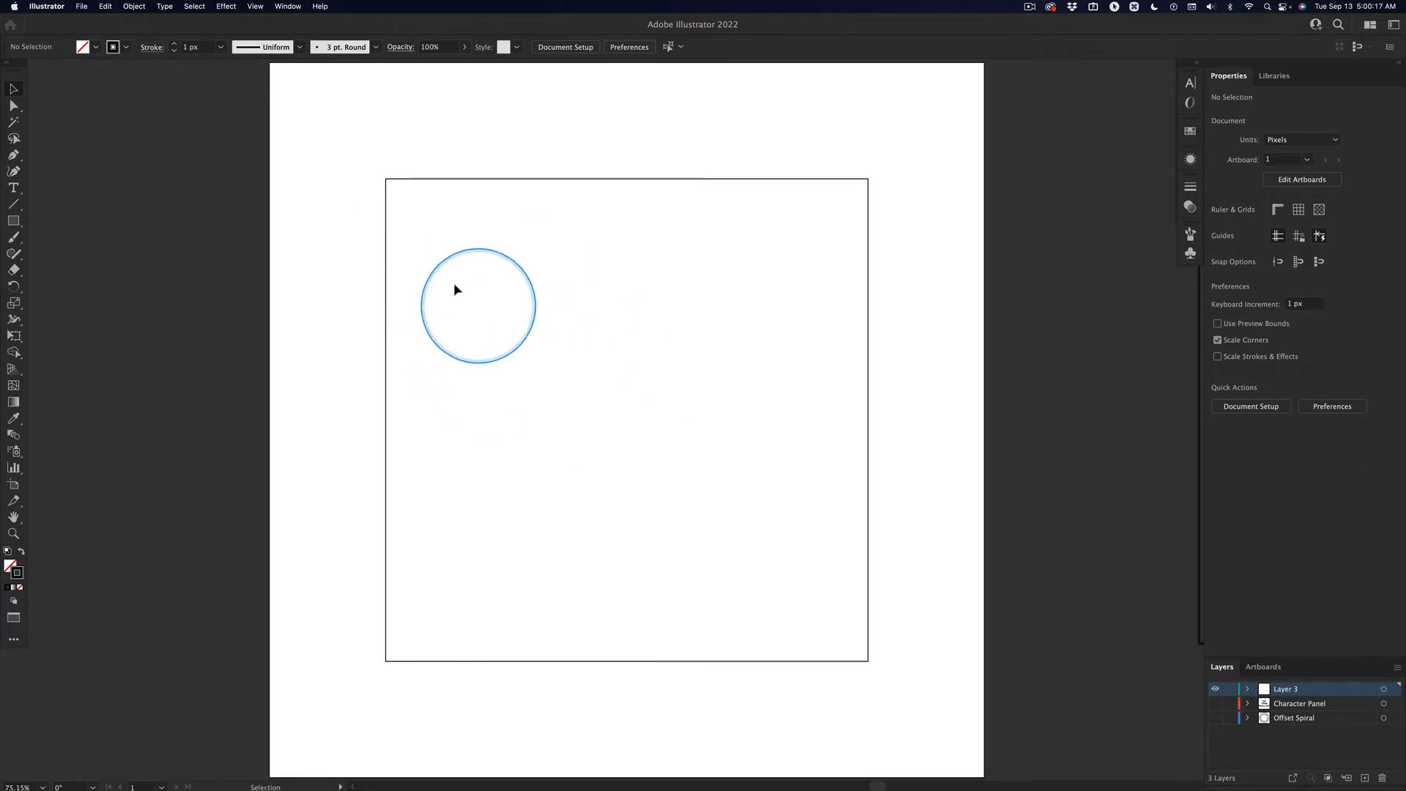
Try moving the square's upper-left corner anchor inward with the Direct Selection tool, and undo the move
{"action": "left_click", "coordinate": [386, 236]}
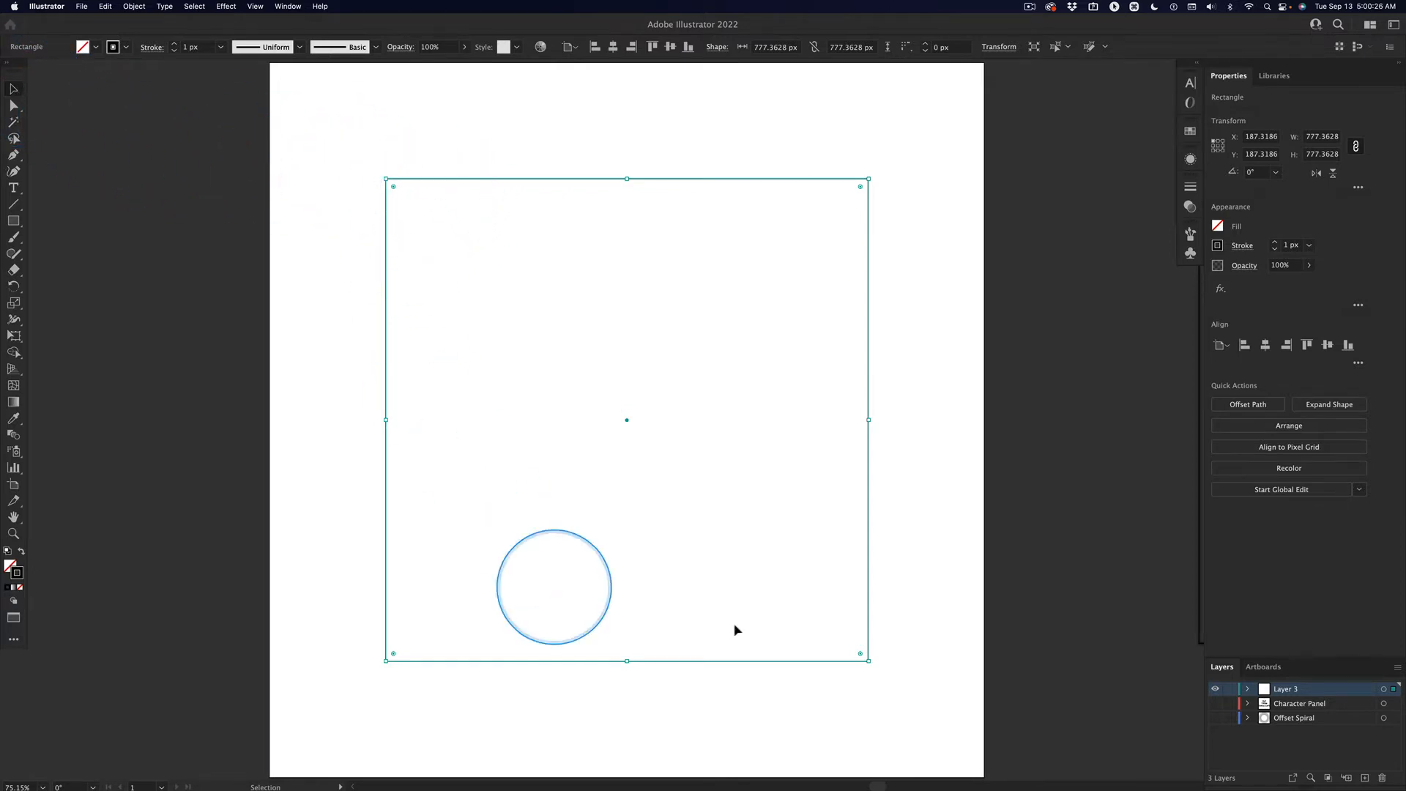
{"action": "left_click", "coordinate": [13, 106]}
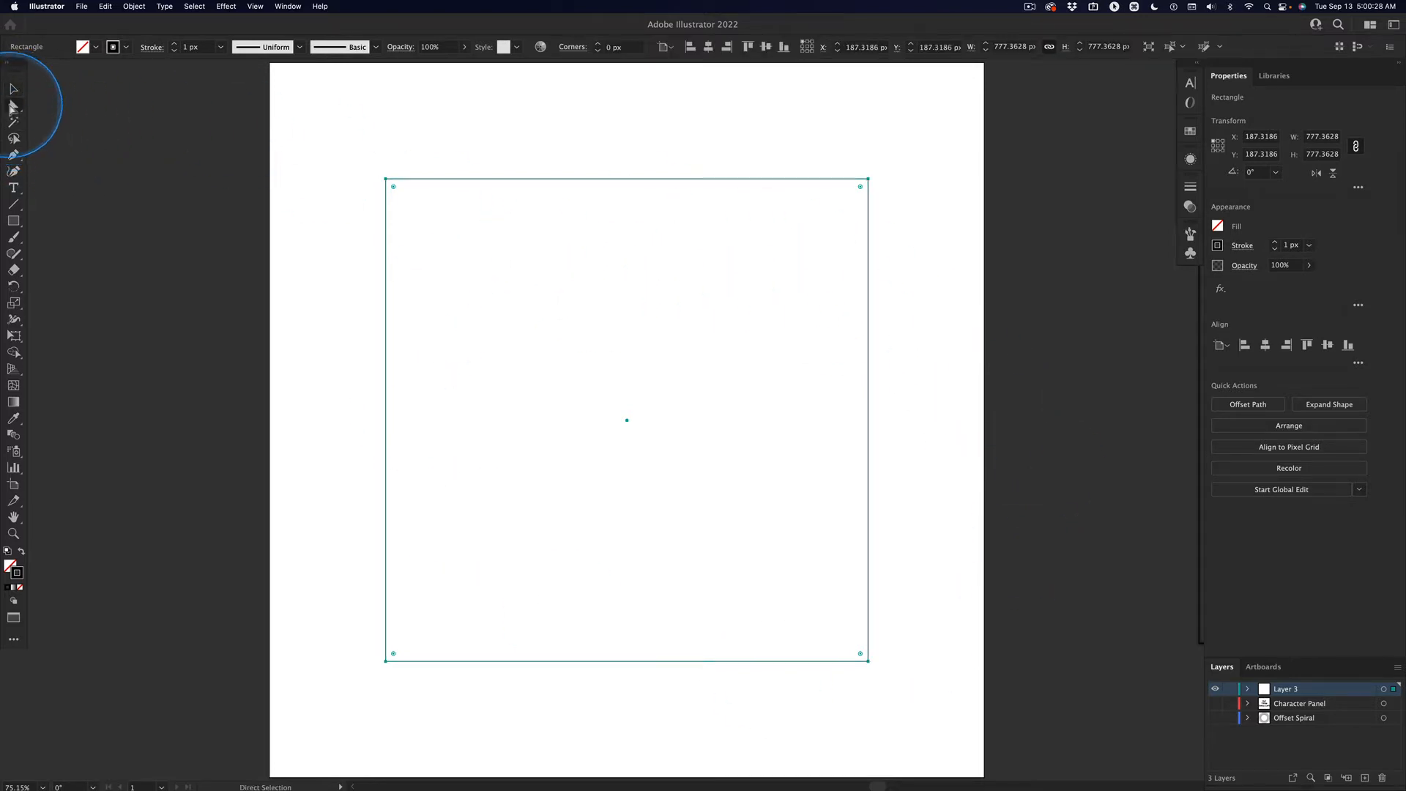
{"action": "left_click", "coordinate": [307, 156]}
{"action": "left_click", "coordinate": [386, 179]}
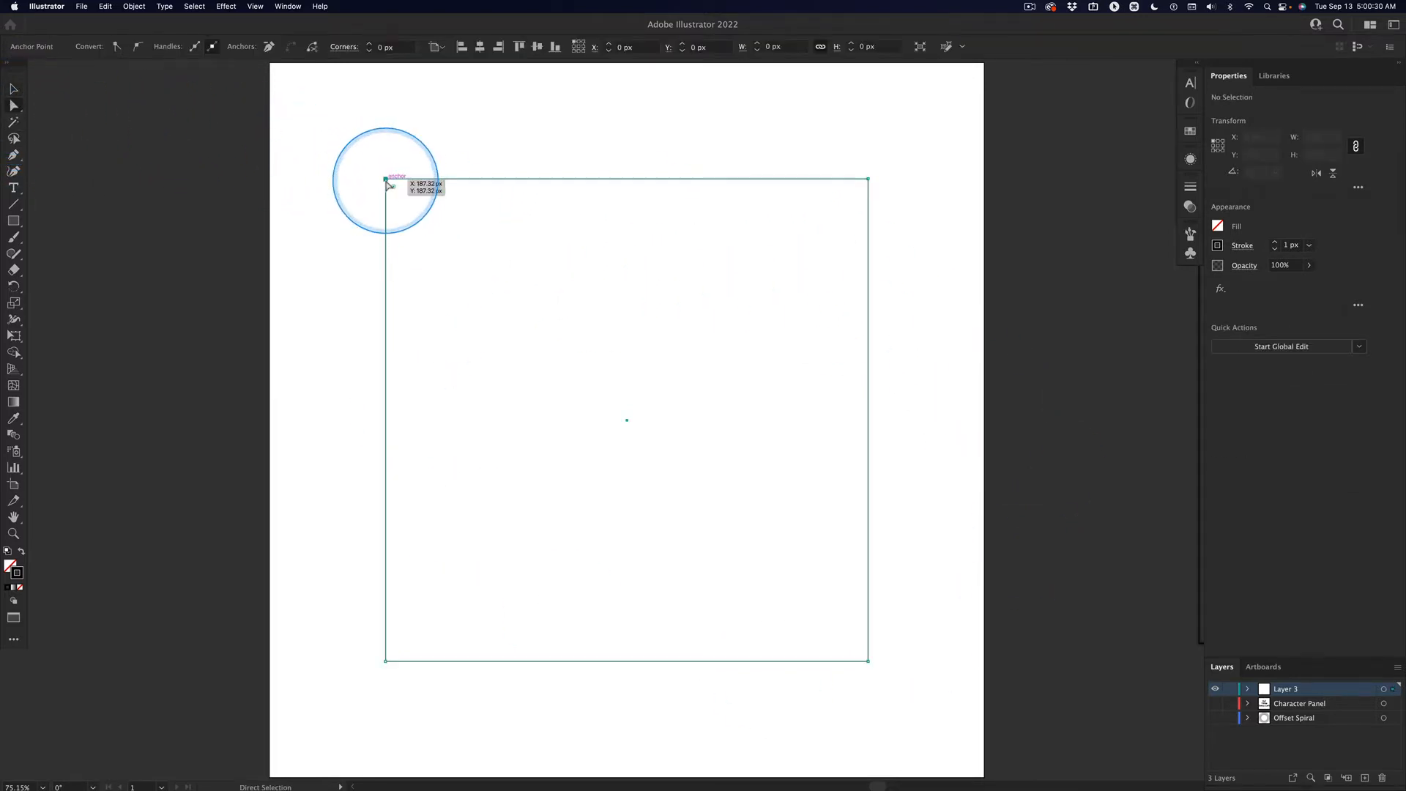
{"action": "left_click_drag", "start_coordinate": [386, 179], "coordinate": [511, 290]}
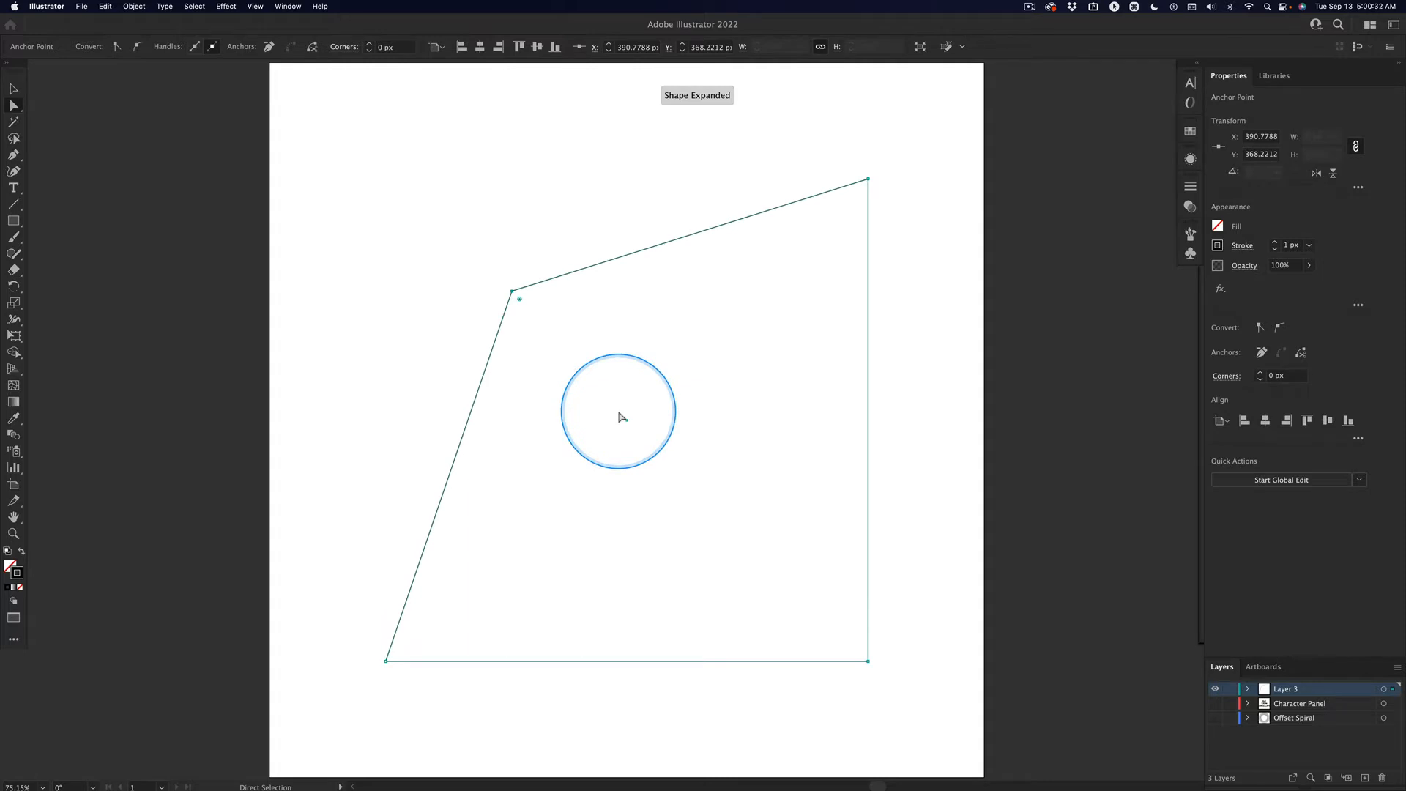
{"action": "key", "text": "super+z"}
Return to the Selection tool and select the whole square by its top edge
{"action": "key", "text": "v"}
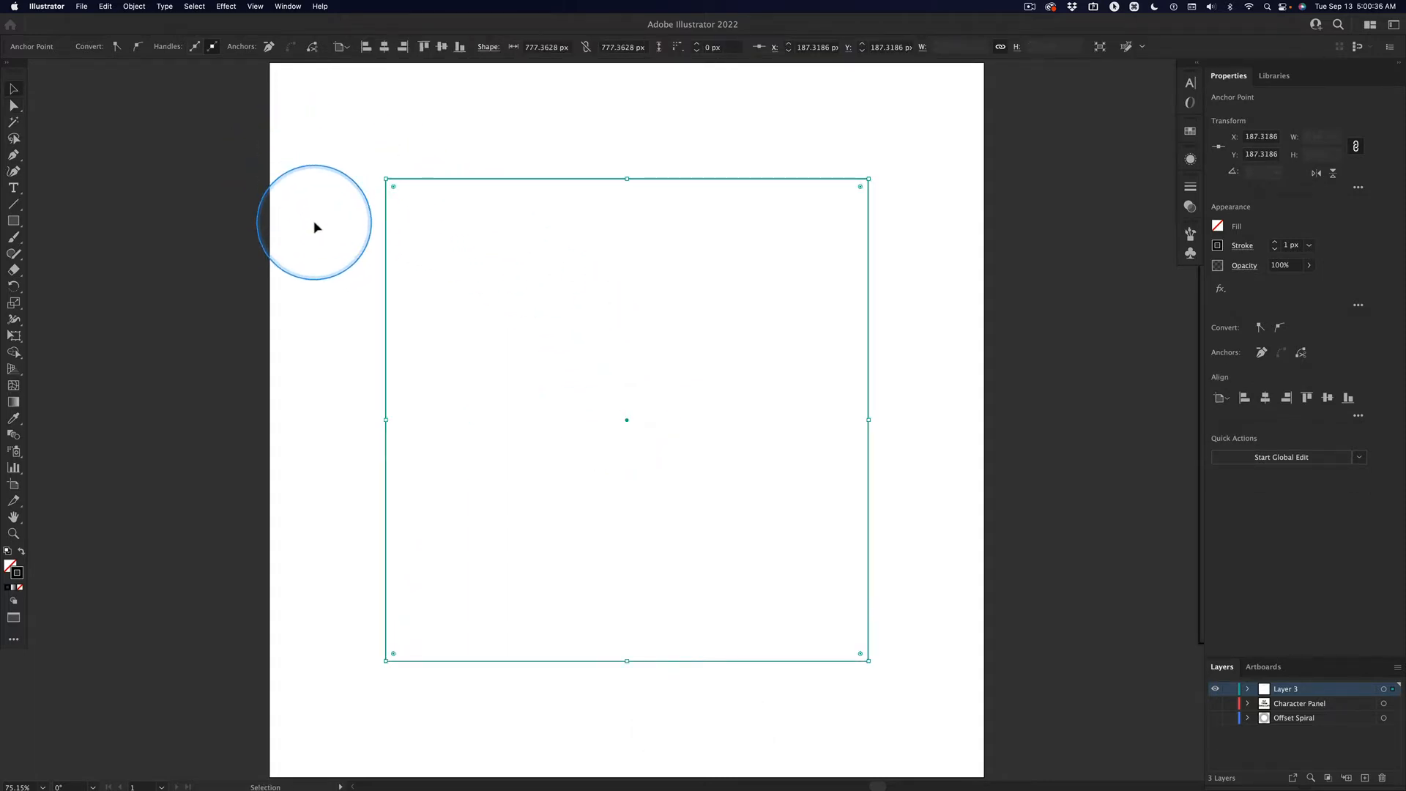
{"action": "key", "text": "a"}
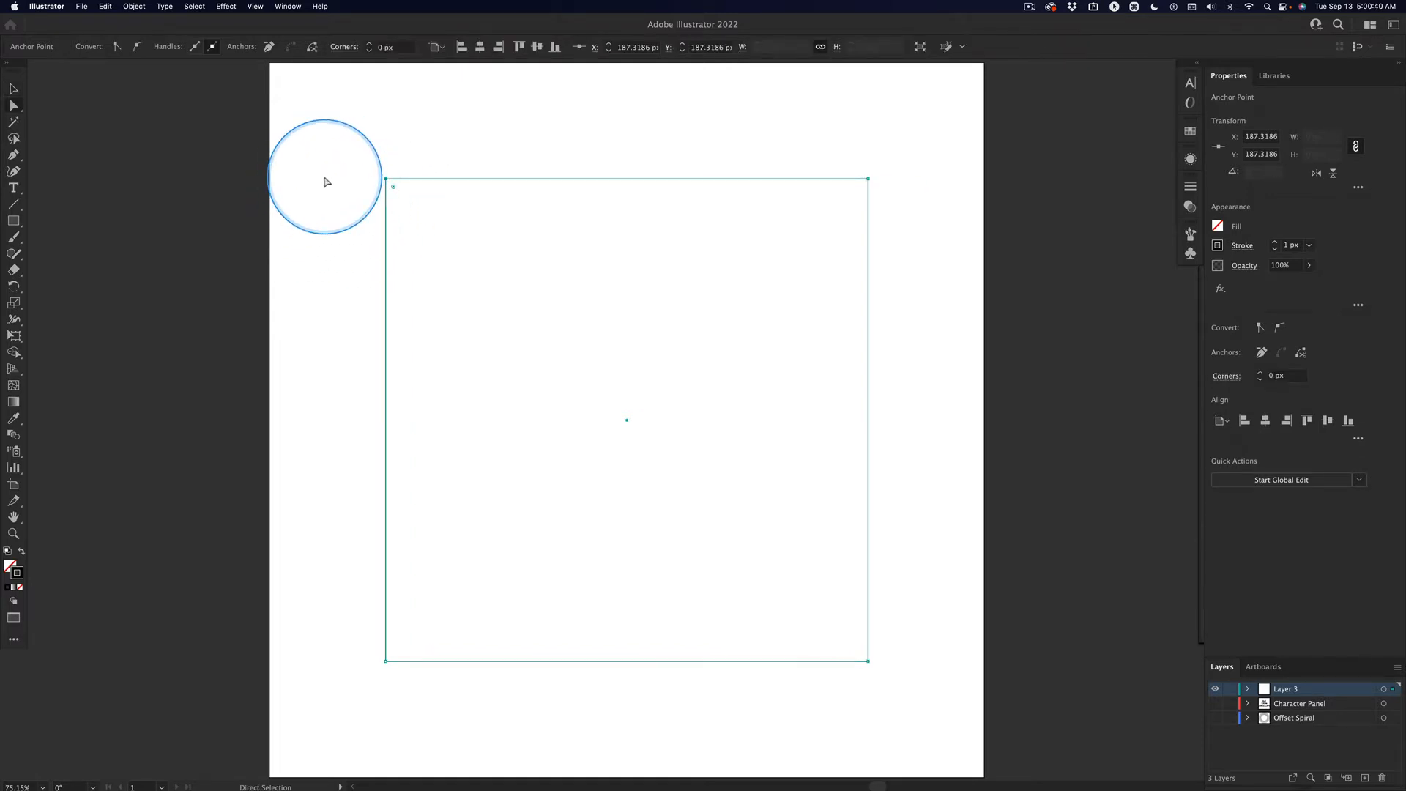
{"action": "key", "text": "v"}
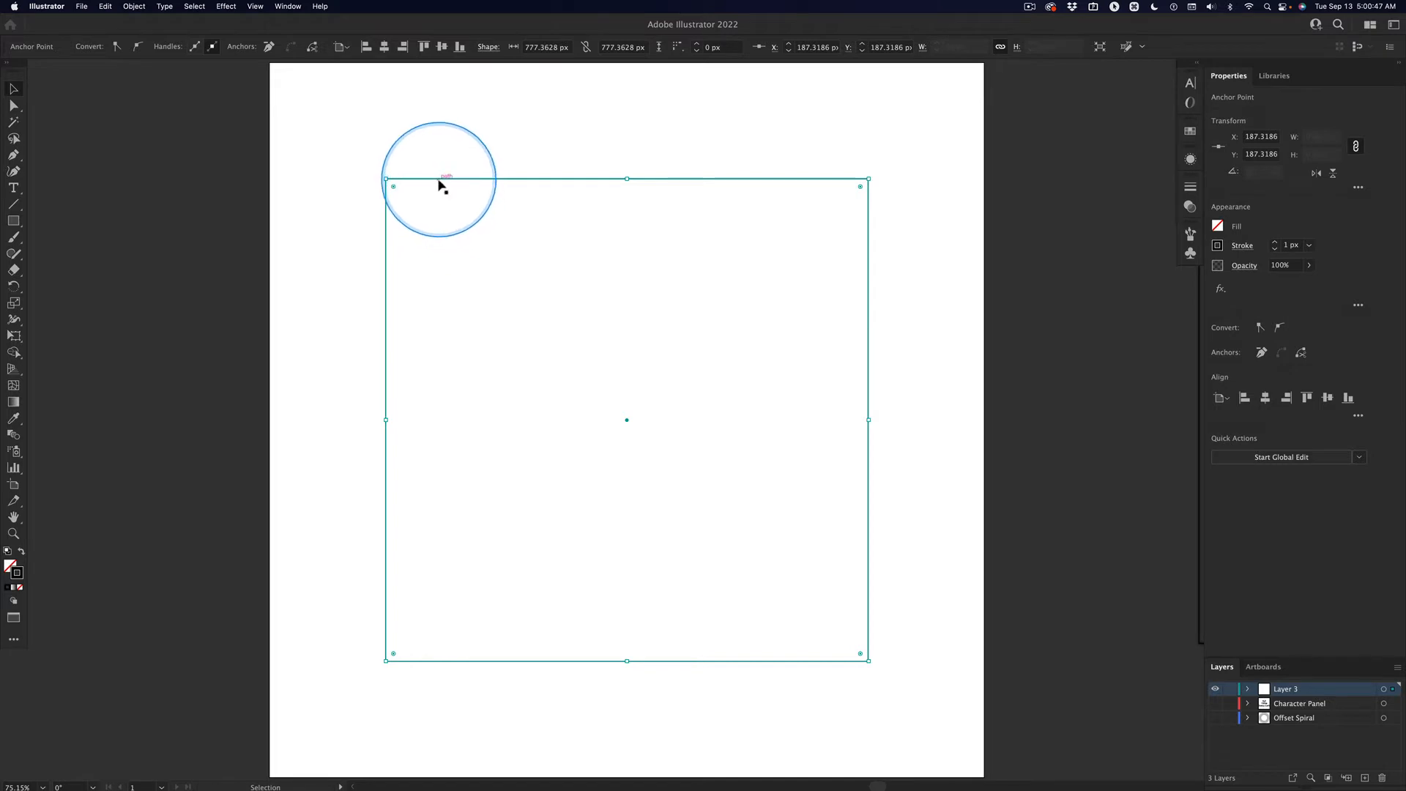
{"action": "left_click", "coordinate": [439, 179]}
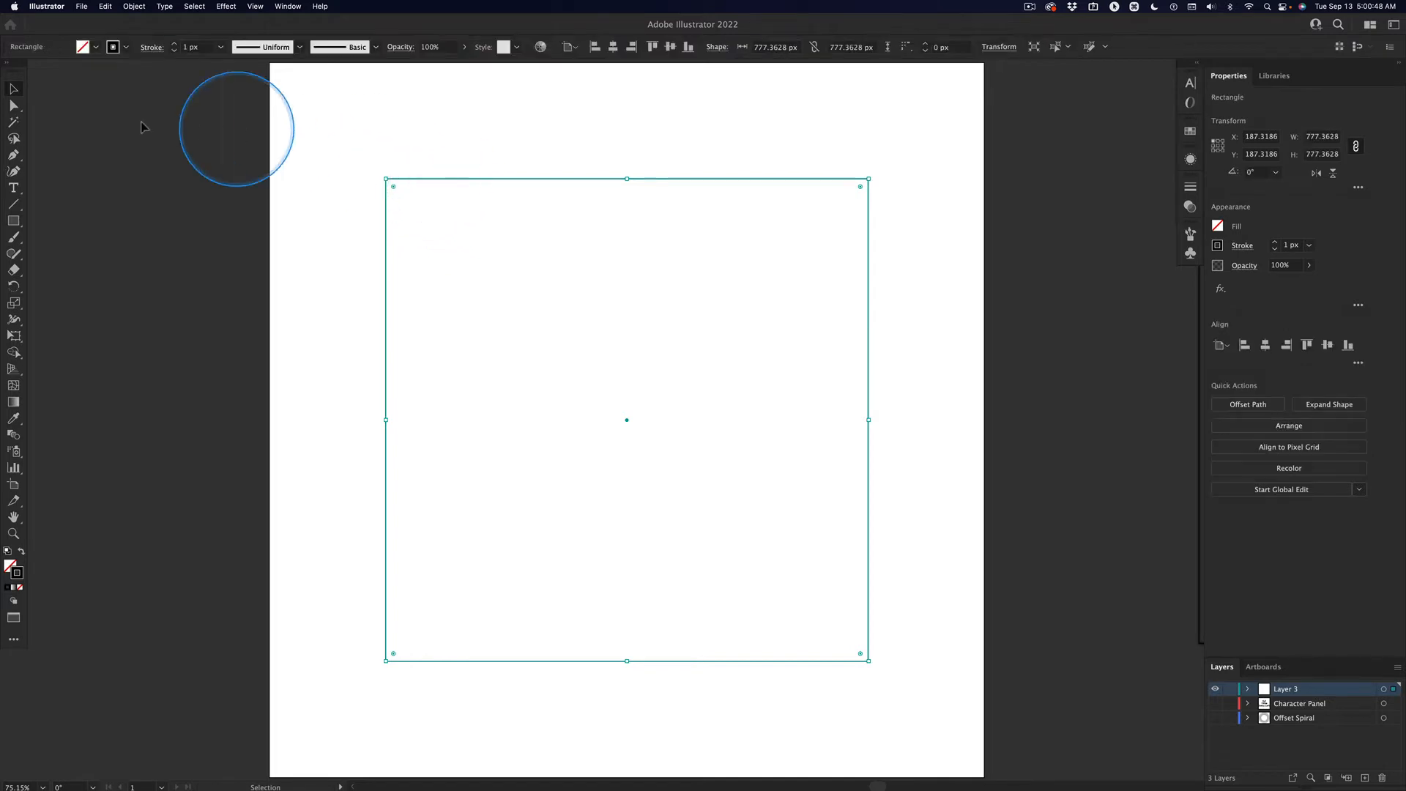
{"action": "left_click", "coordinate": [114, 47]}
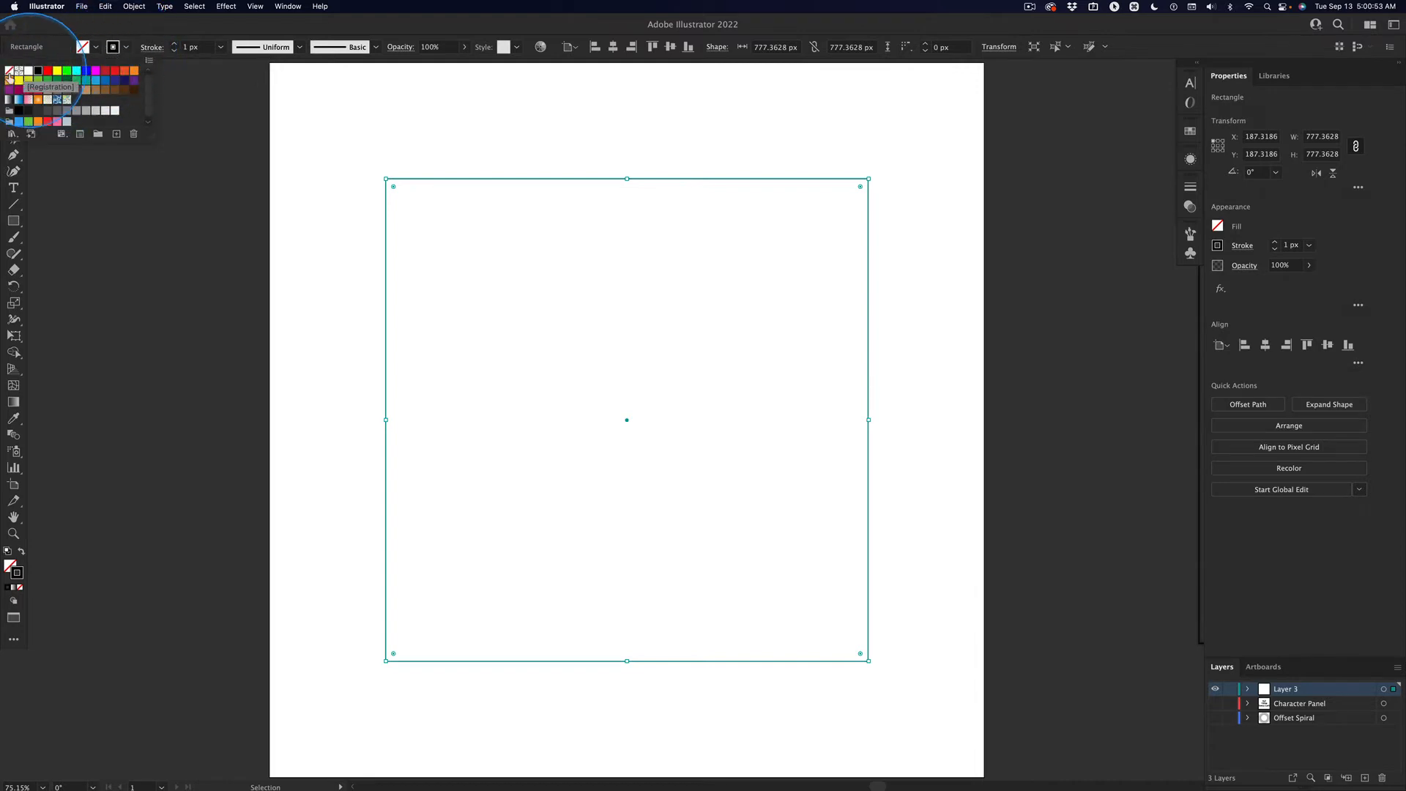
{"action": "left_click", "coordinate": [119, 48]}
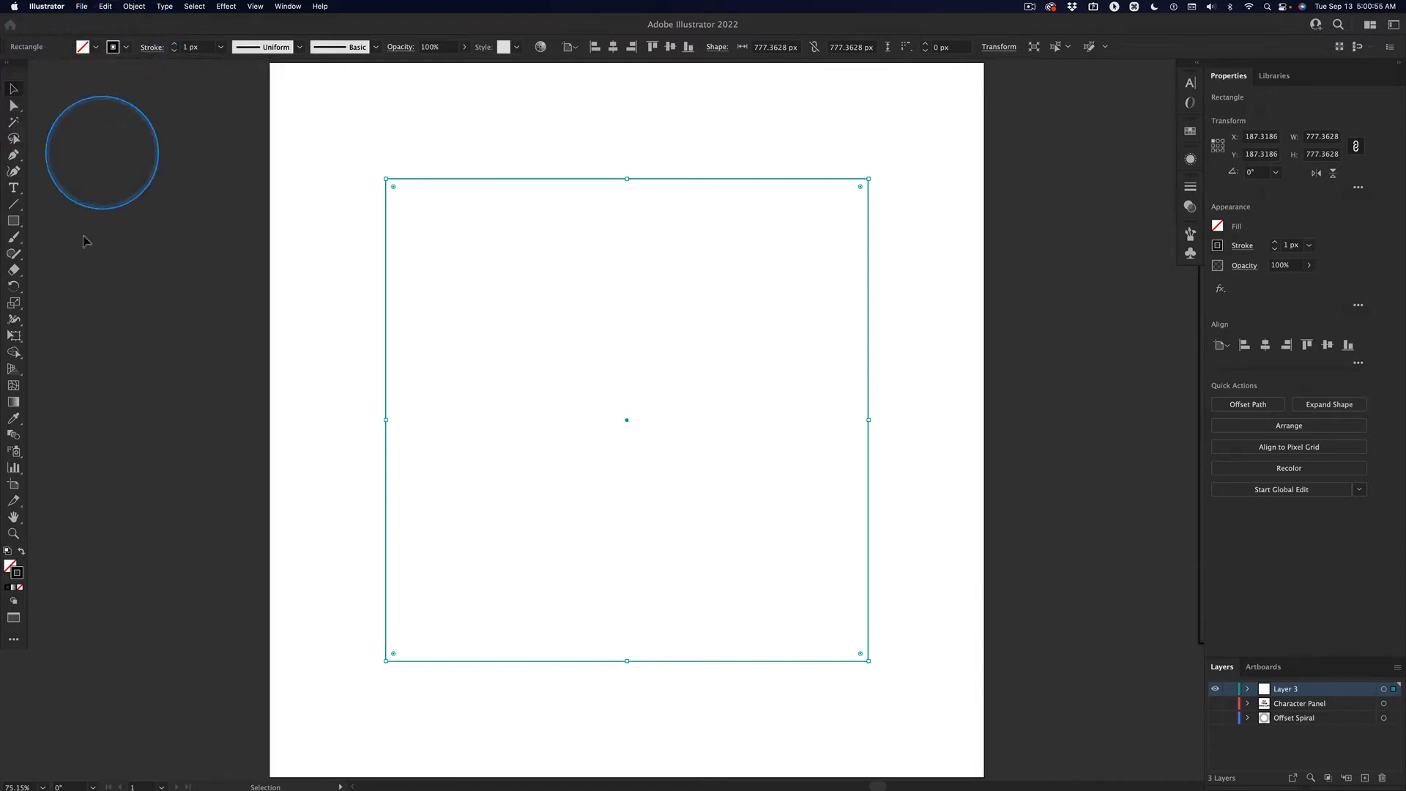
{"action": "double_click", "coordinate": [17, 572]}
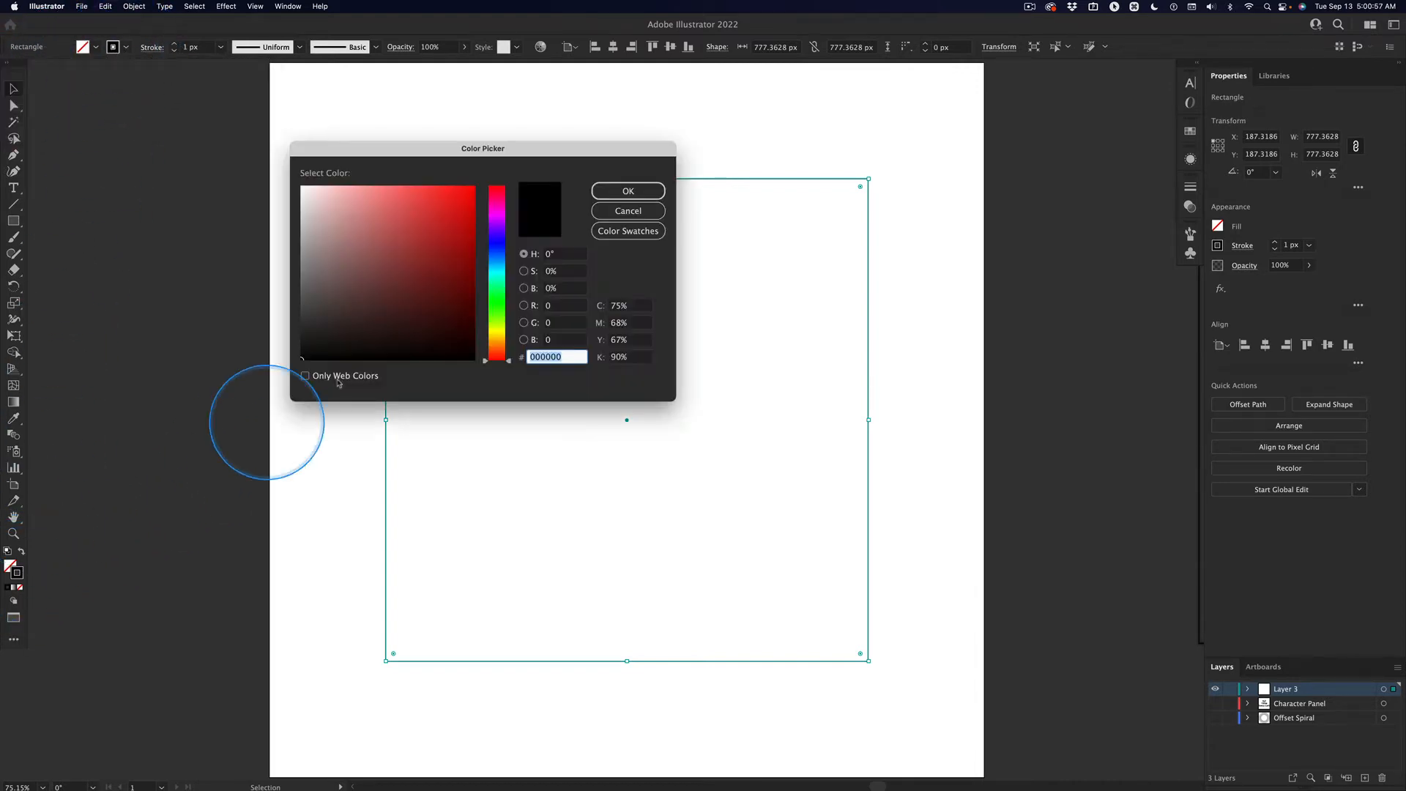
{"action": "mouse_move", "coordinate": [468, 358]}
{"action": "left_mouse_down"}
{"action": "mouse_move", "coordinate": [492, 313]}
{"action": "mouse_move", "coordinate": [486, 204]}
{"action": "mouse_move", "coordinate": [479, 366]}
{"action": "left_mouse_up"}
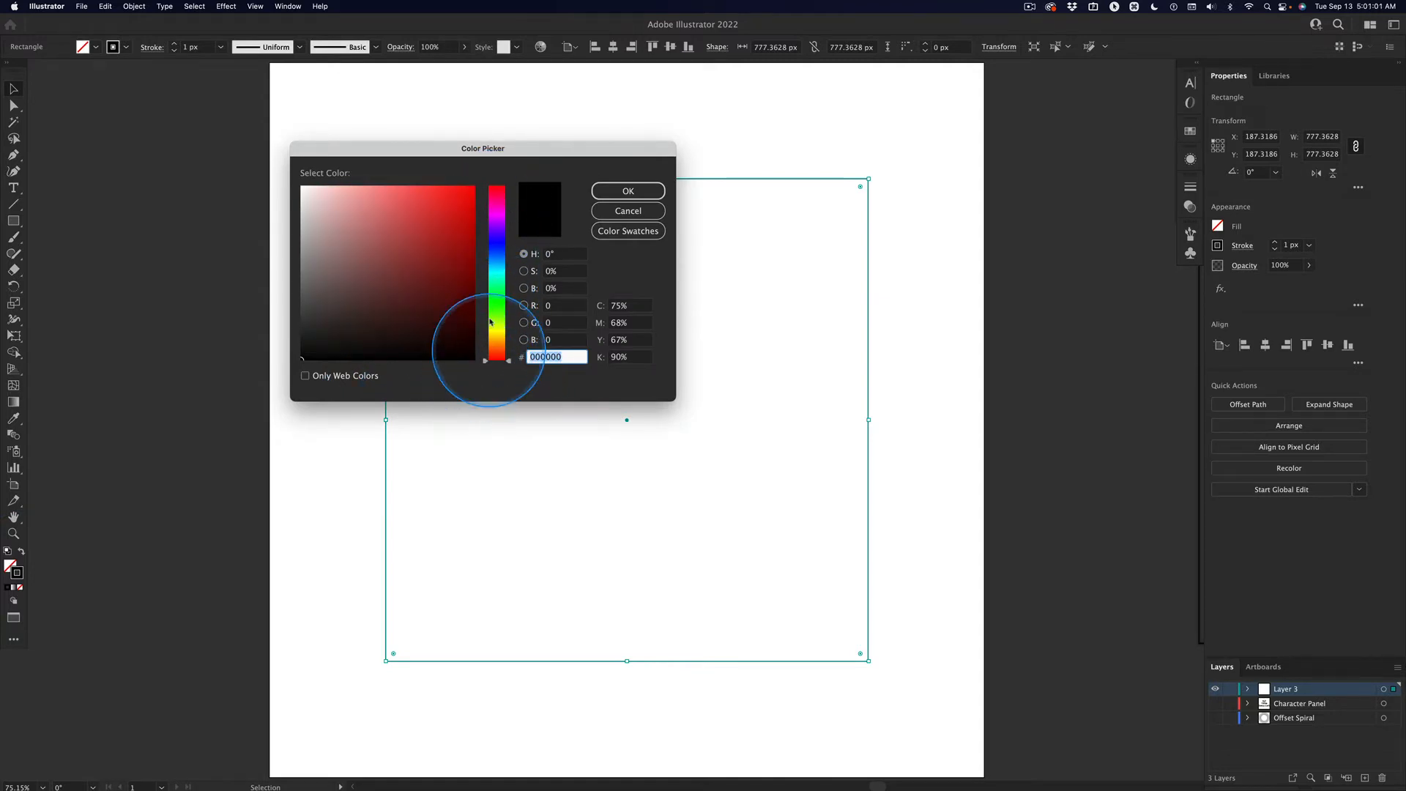
{"action": "left_click", "coordinate": [629, 210]}
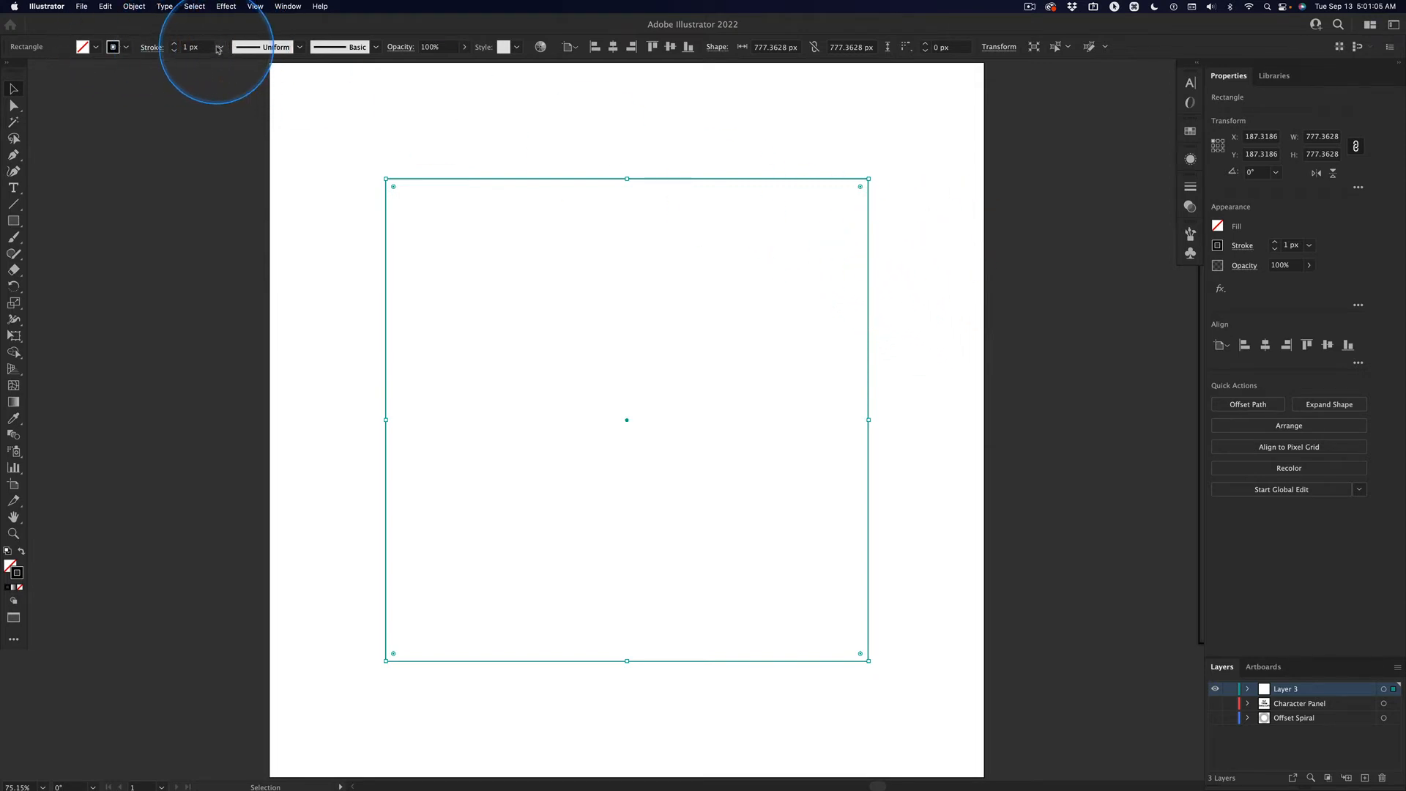
Set the square's stroke weight to 15 px after trying 10 px
{"action": "left_click", "coordinate": [218, 48]}
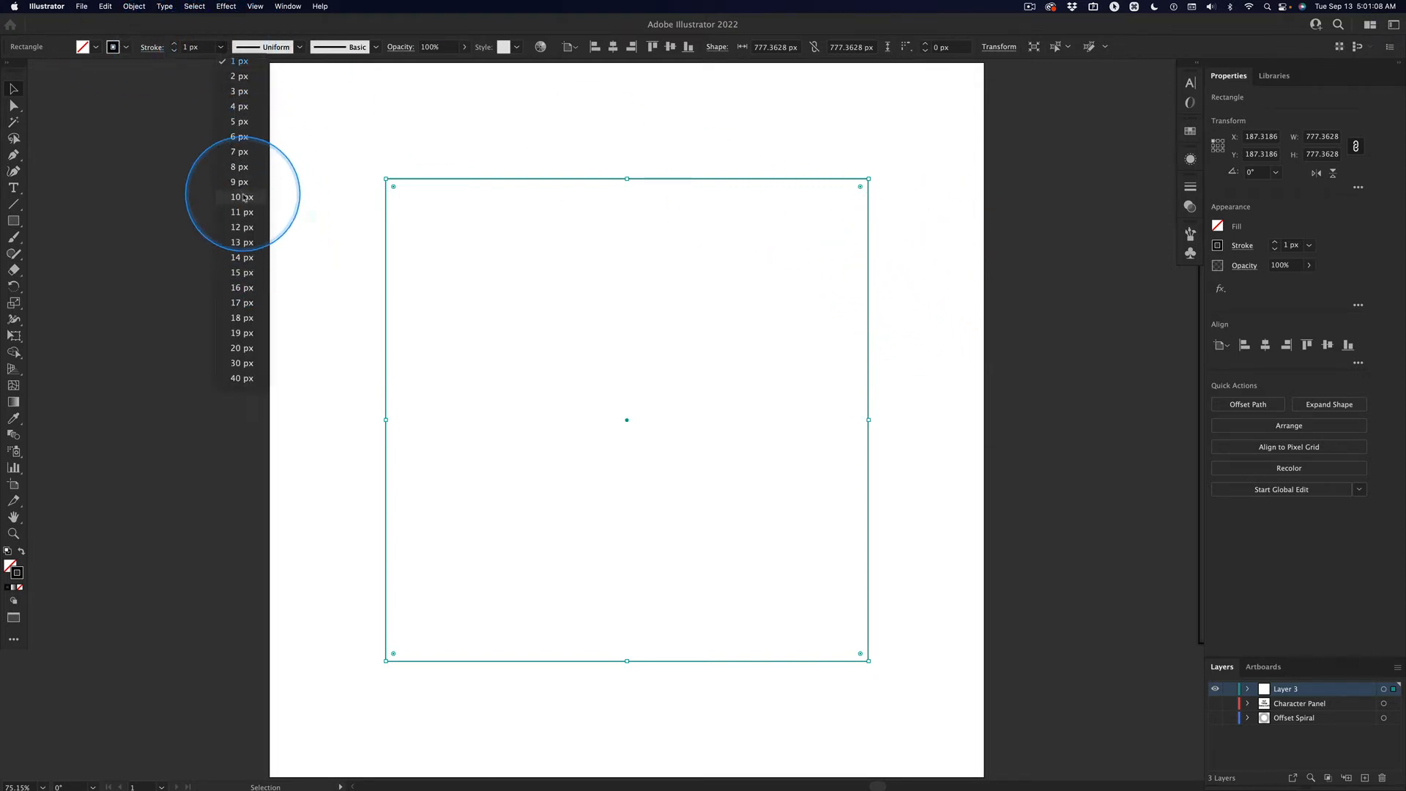
{"action": "left_click", "coordinate": [243, 197]}
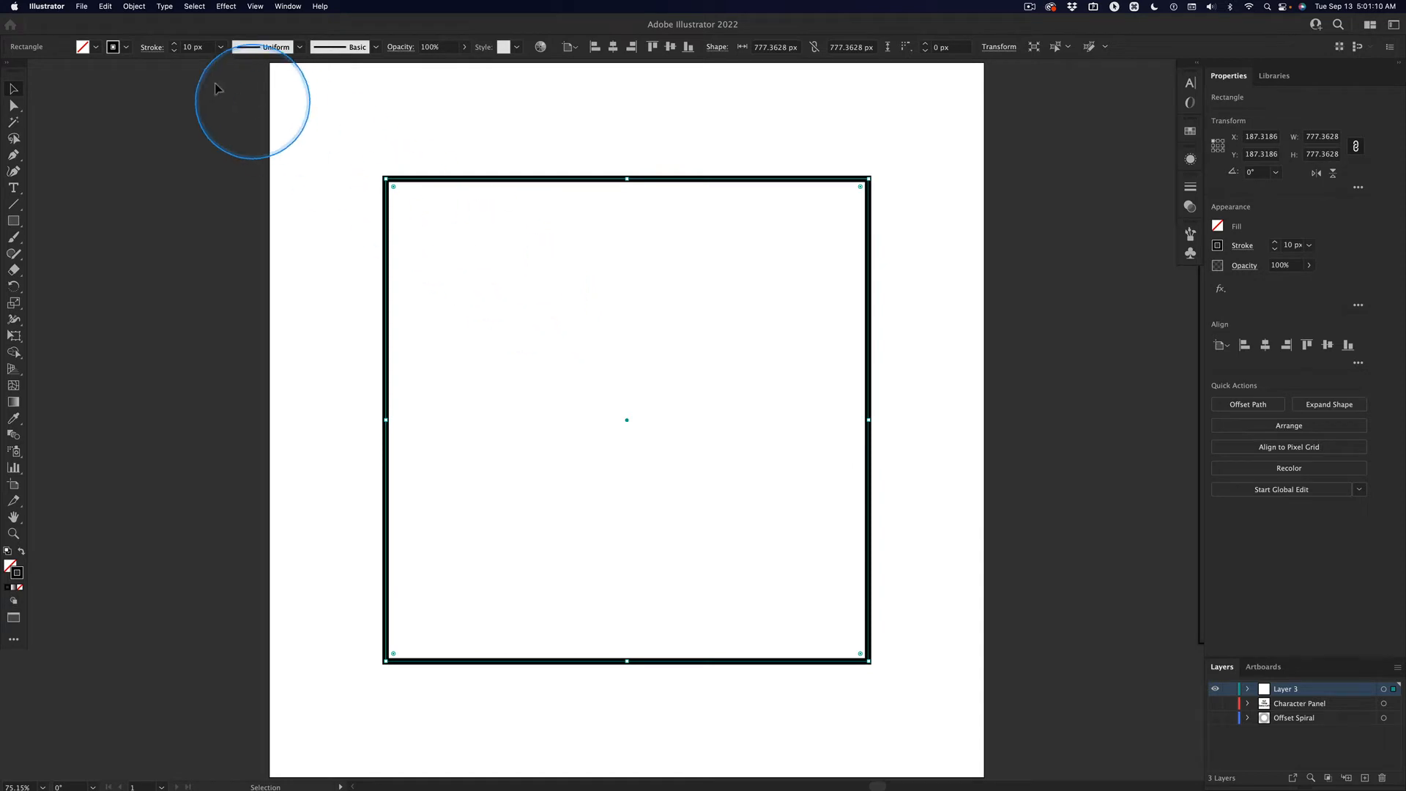
{"action": "left_click", "coordinate": [221, 47]}
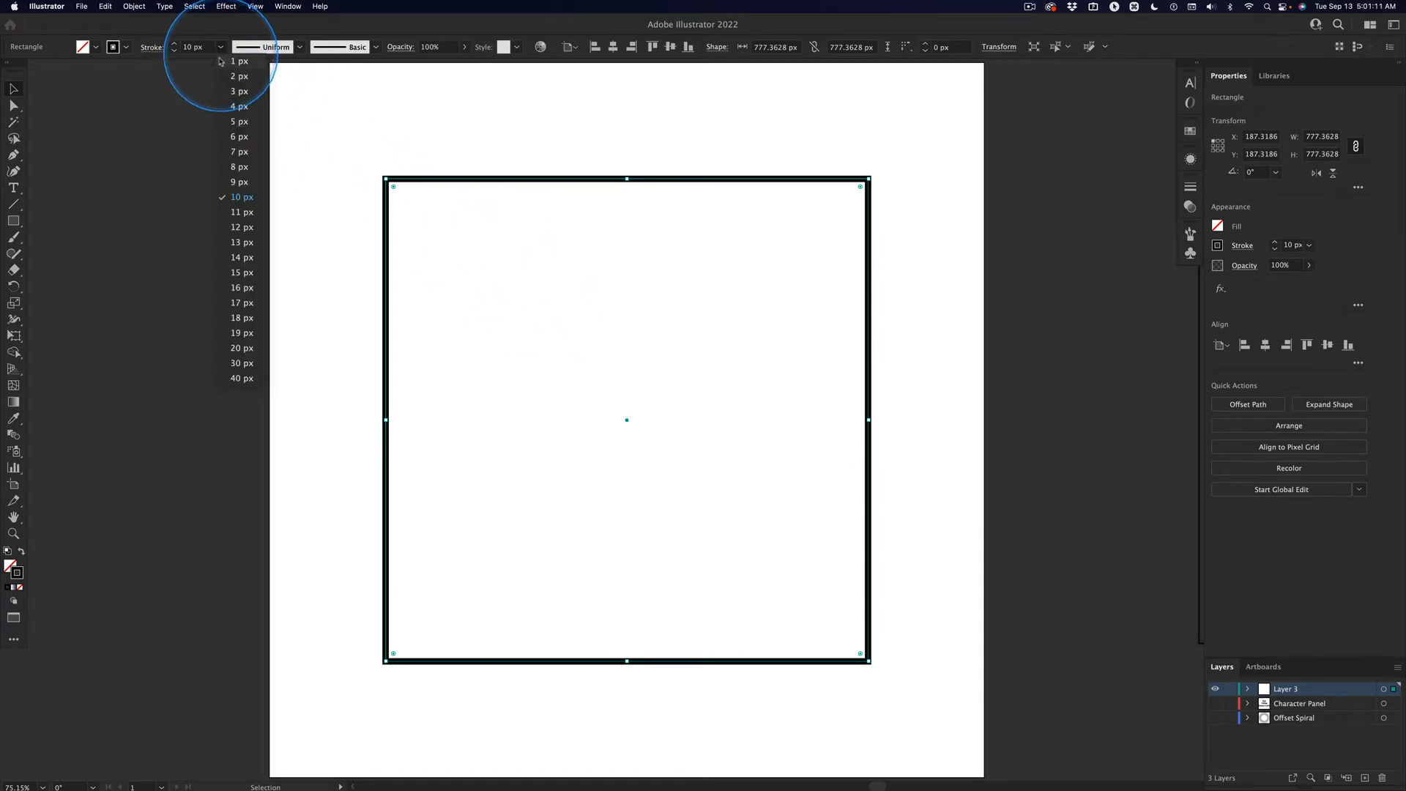
{"action": "left_click", "coordinate": [242, 272]}
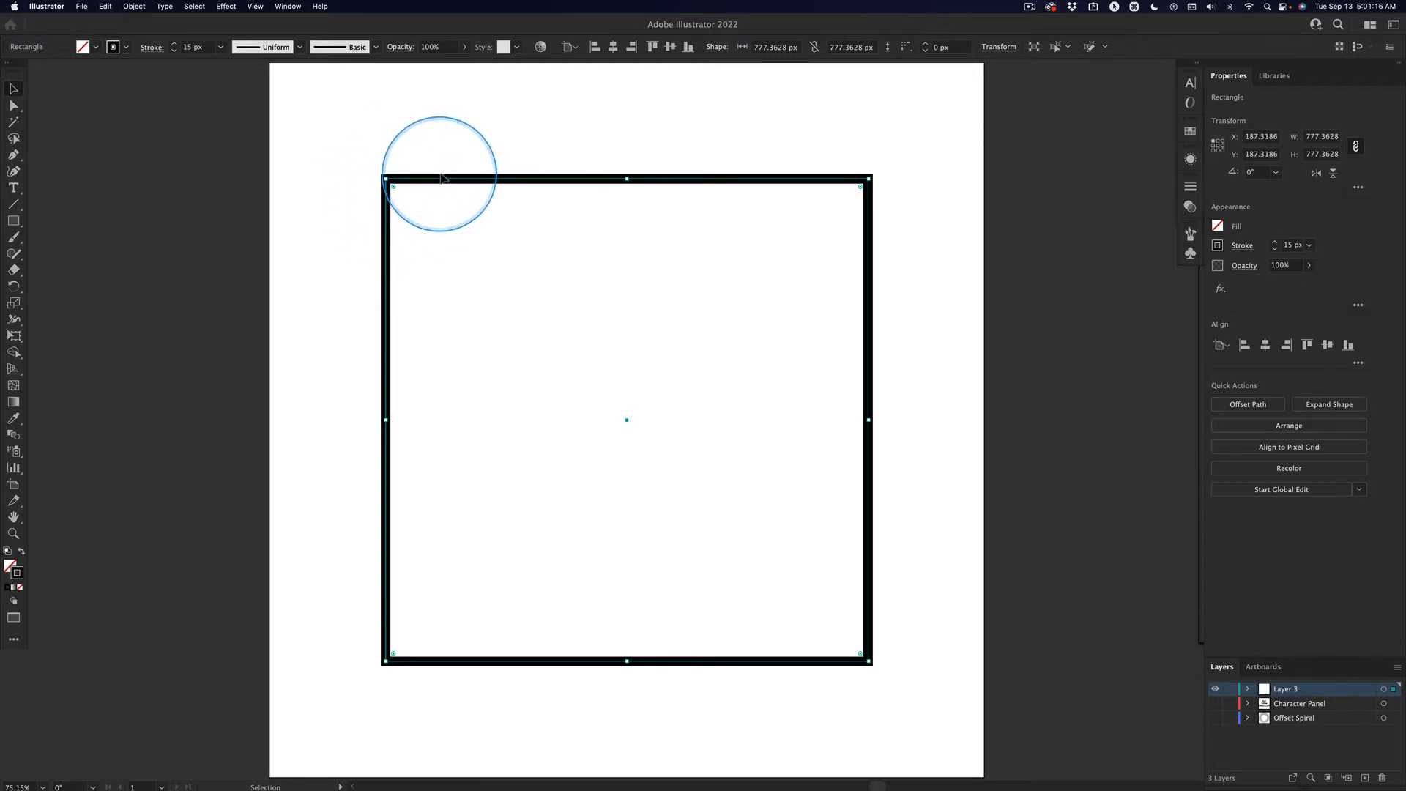
{"action": "key", "text": "ctrl"}
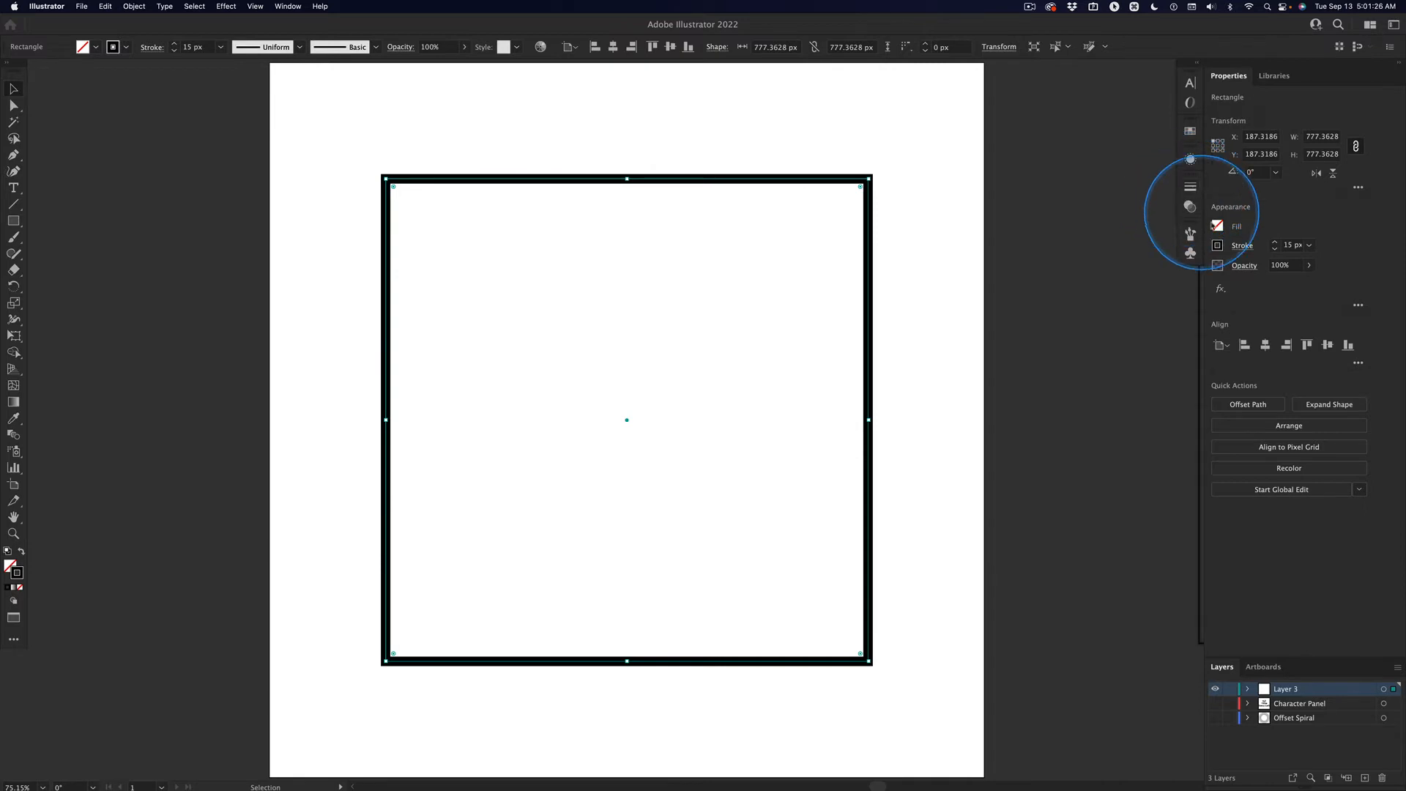
Open the Stroke options, give the square's corners a round join, and deselect it
{"action": "left_click", "coordinate": [1242, 246]}
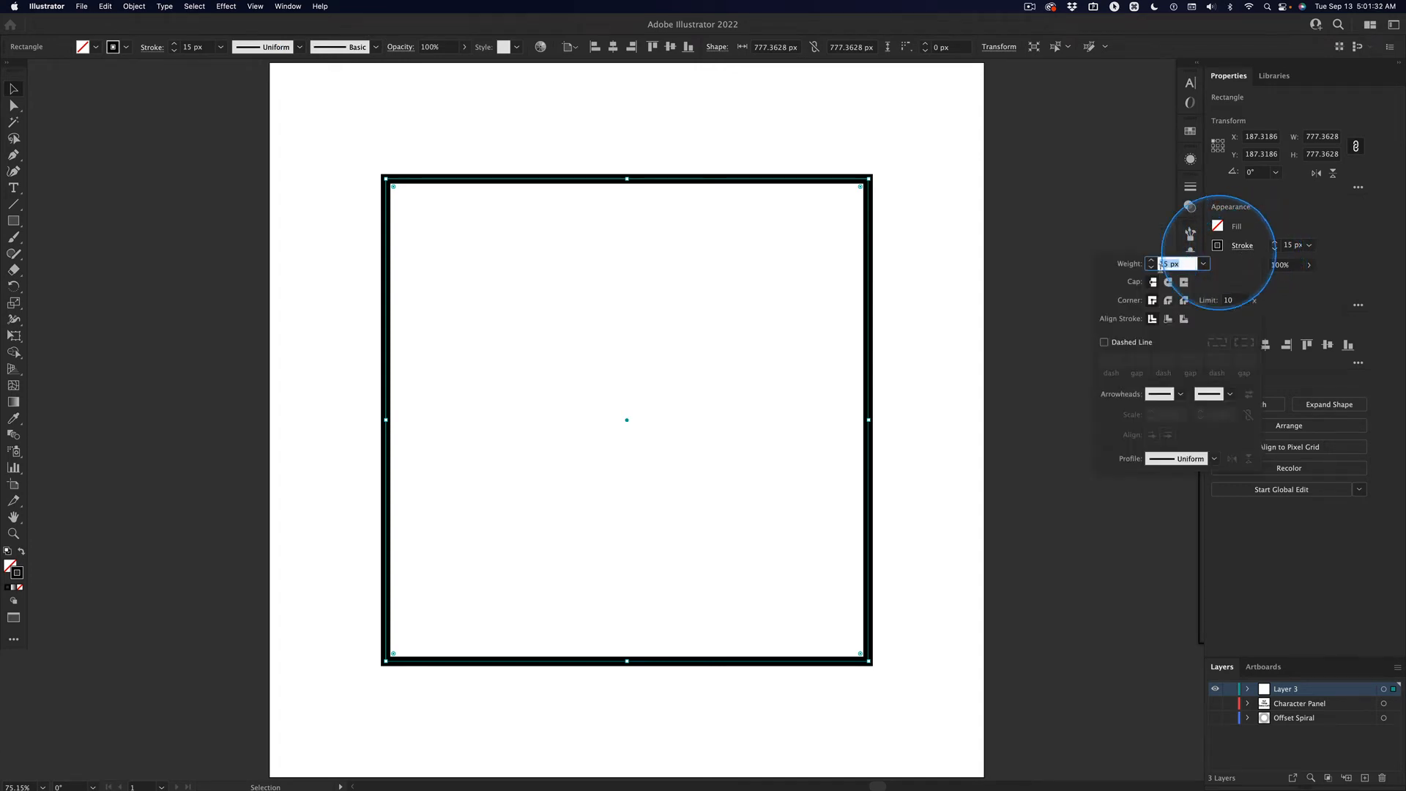
{"action": "left_click", "coordinate": [1243, 246]}
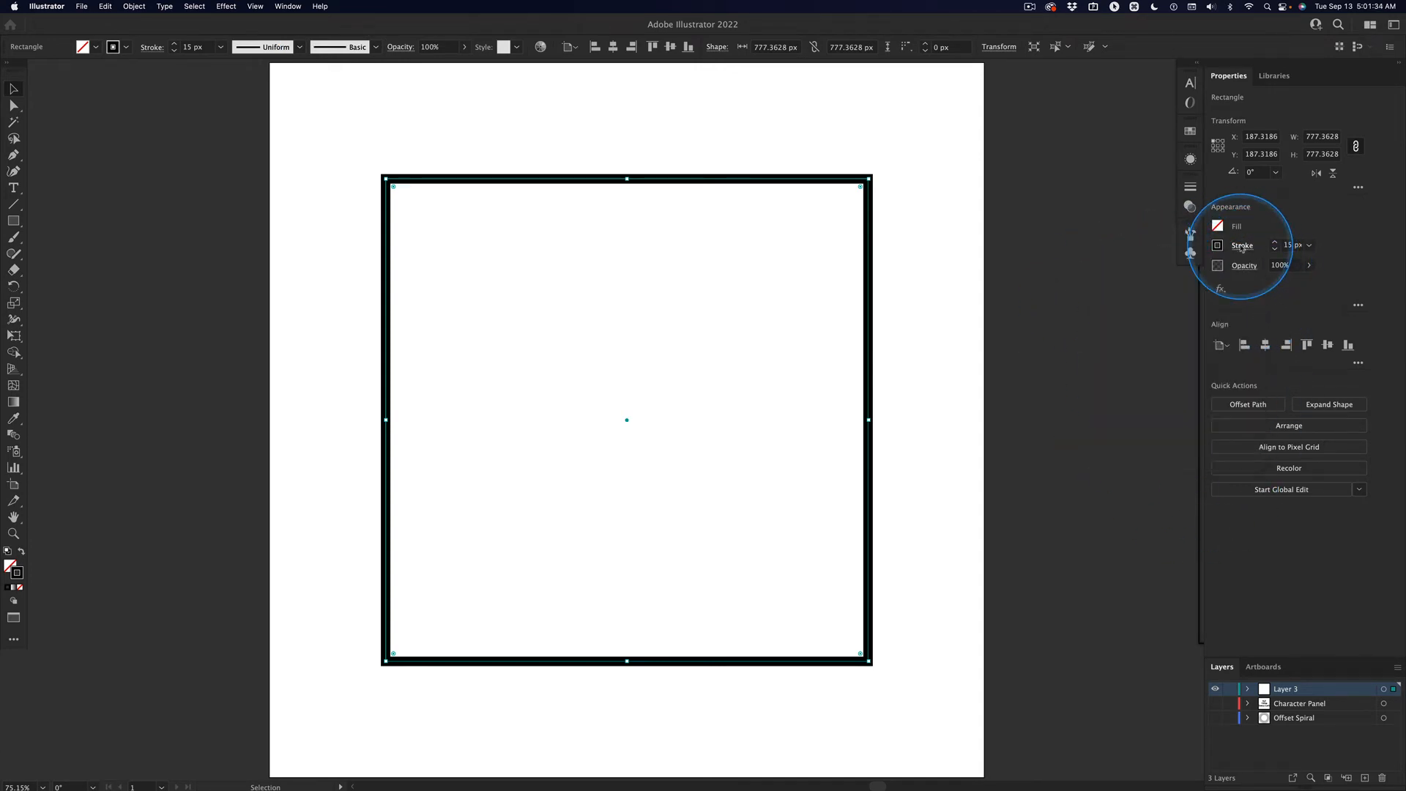
{"action": "left_click", "coordinate": [1191, 189]}
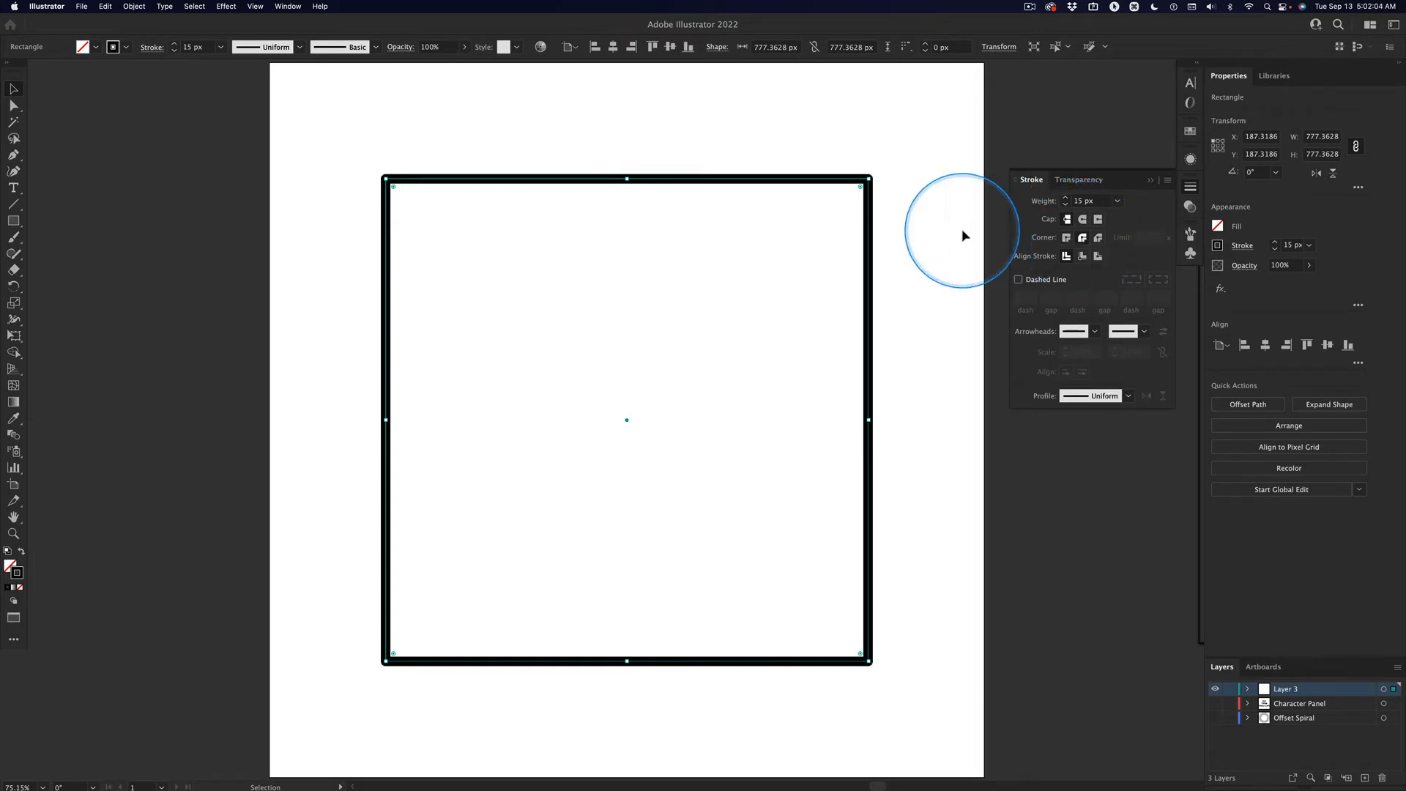
{"action": "left_click", "coordinate": [962, 235]}
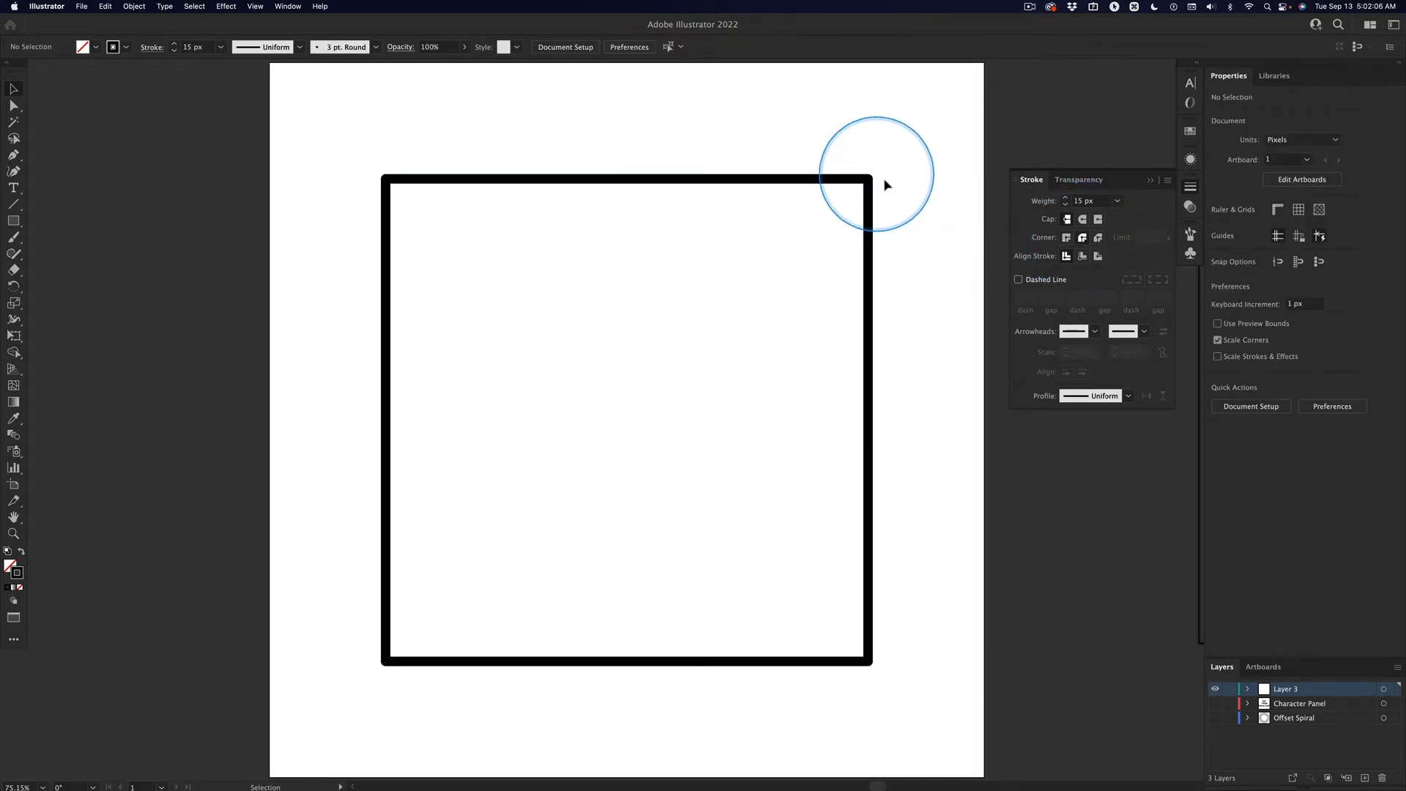
Try the miter and bevel joins on the square's corners and return them to the miter join
{"action": "left_click", "coordinate": [870, 219]}
{"action": "left_click", "coordinate": [1065, 238]}
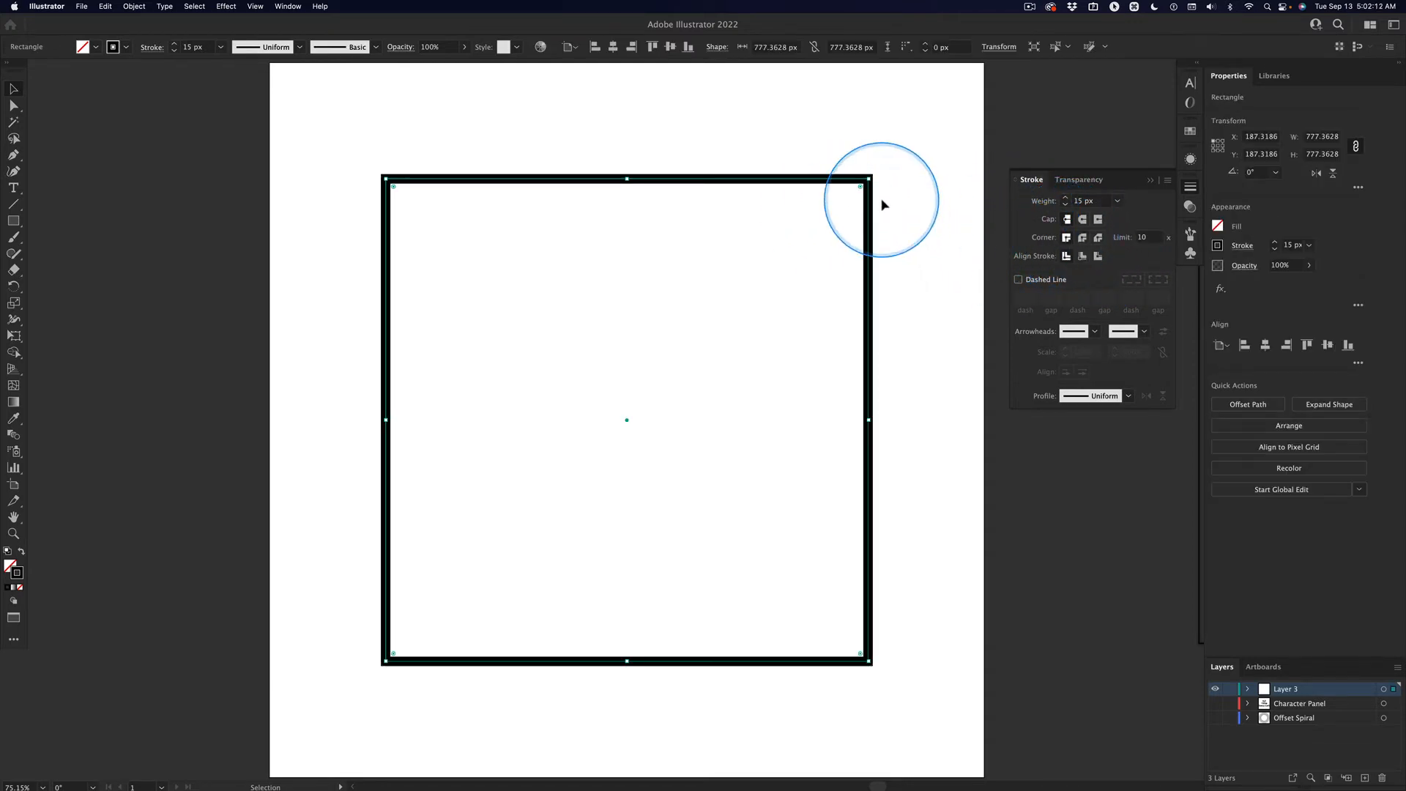
{"action": "left_click", "coordinate": [1098, 238]}
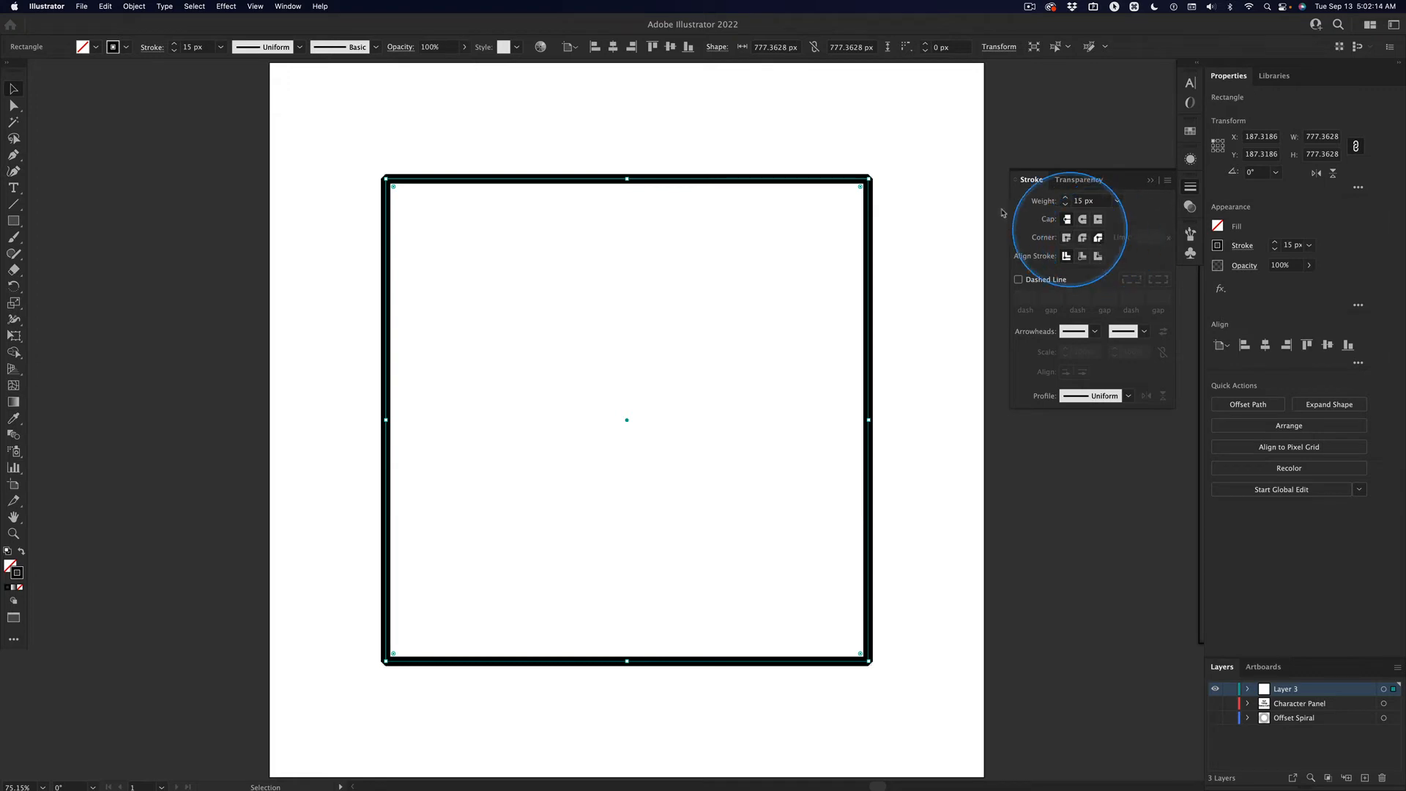
{"action": "left_click", "coordinate": [897, 190]}
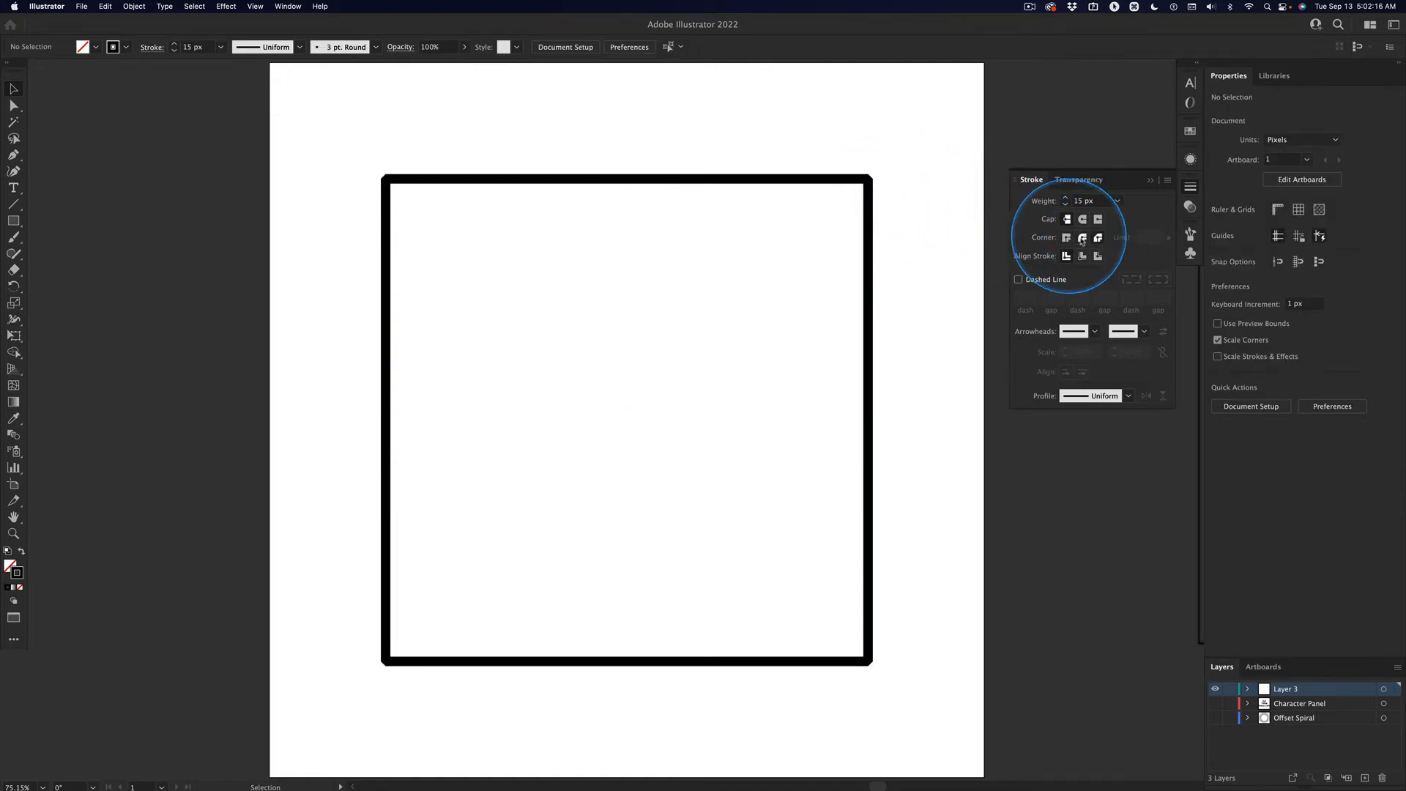
{"action": "key", "text": "super+a"}
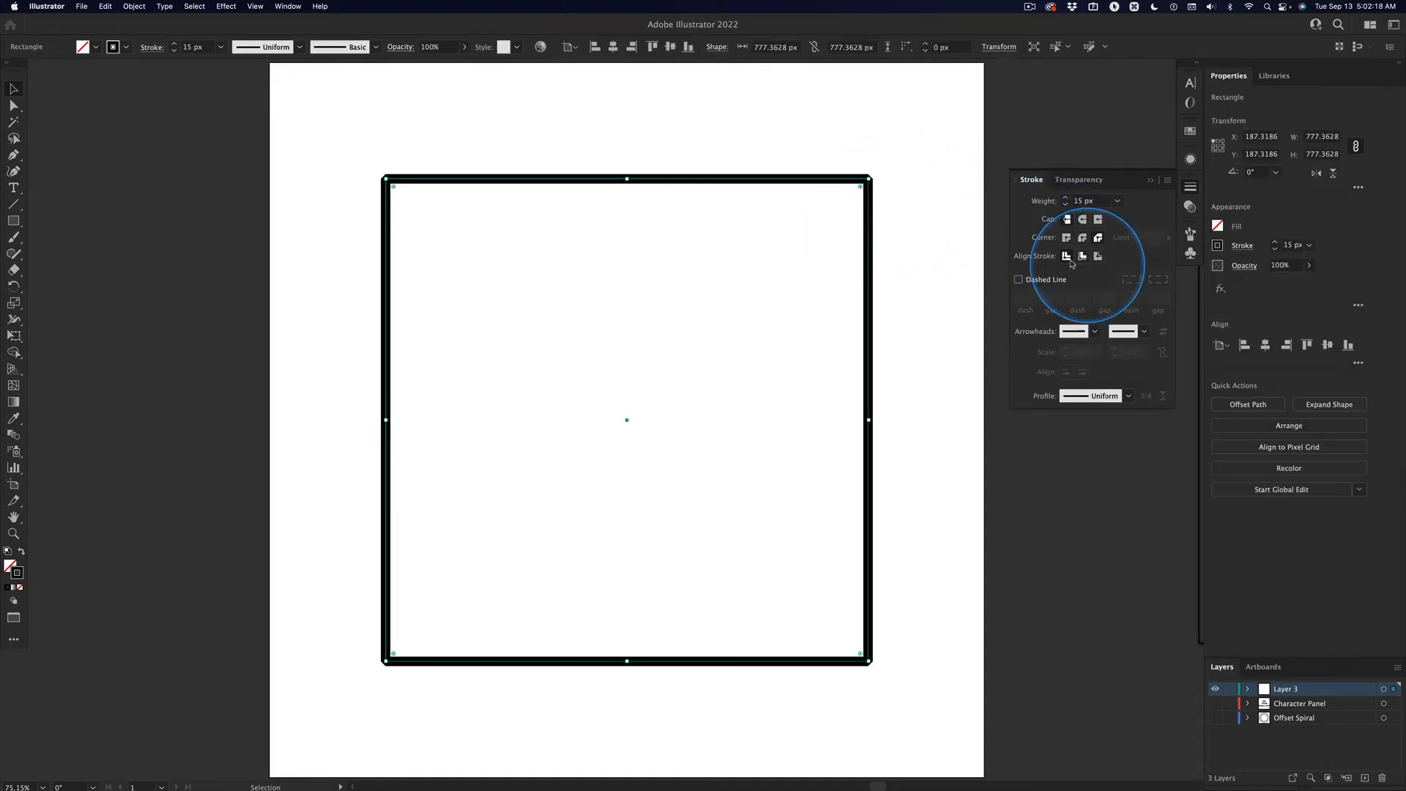
{"action": "left_click", "coordinate": [1066, 237]}
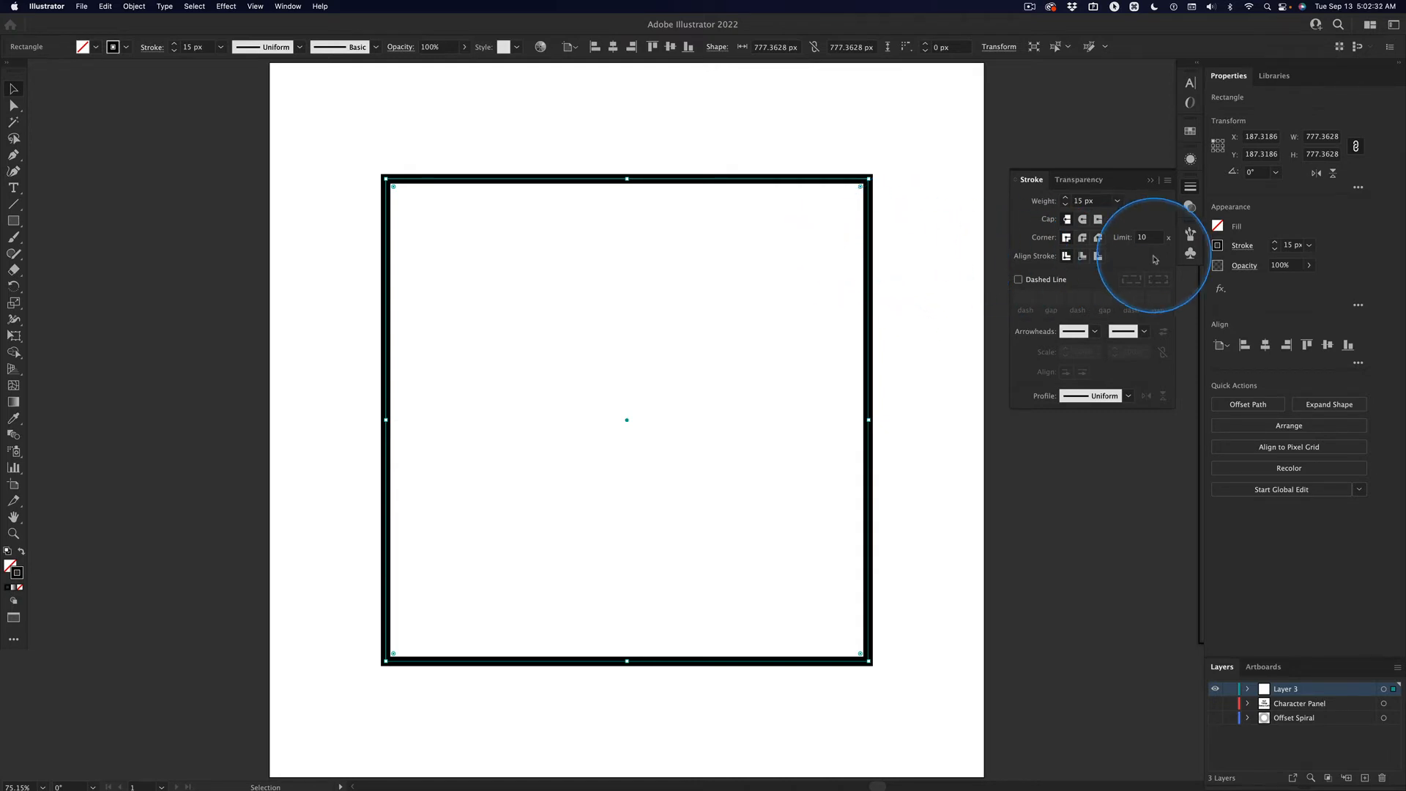
Try inside stroke alignment on the square with a round corner join, and align the stroke to the outside
{"action": "left_click", "coordinate": [1082, 256]}
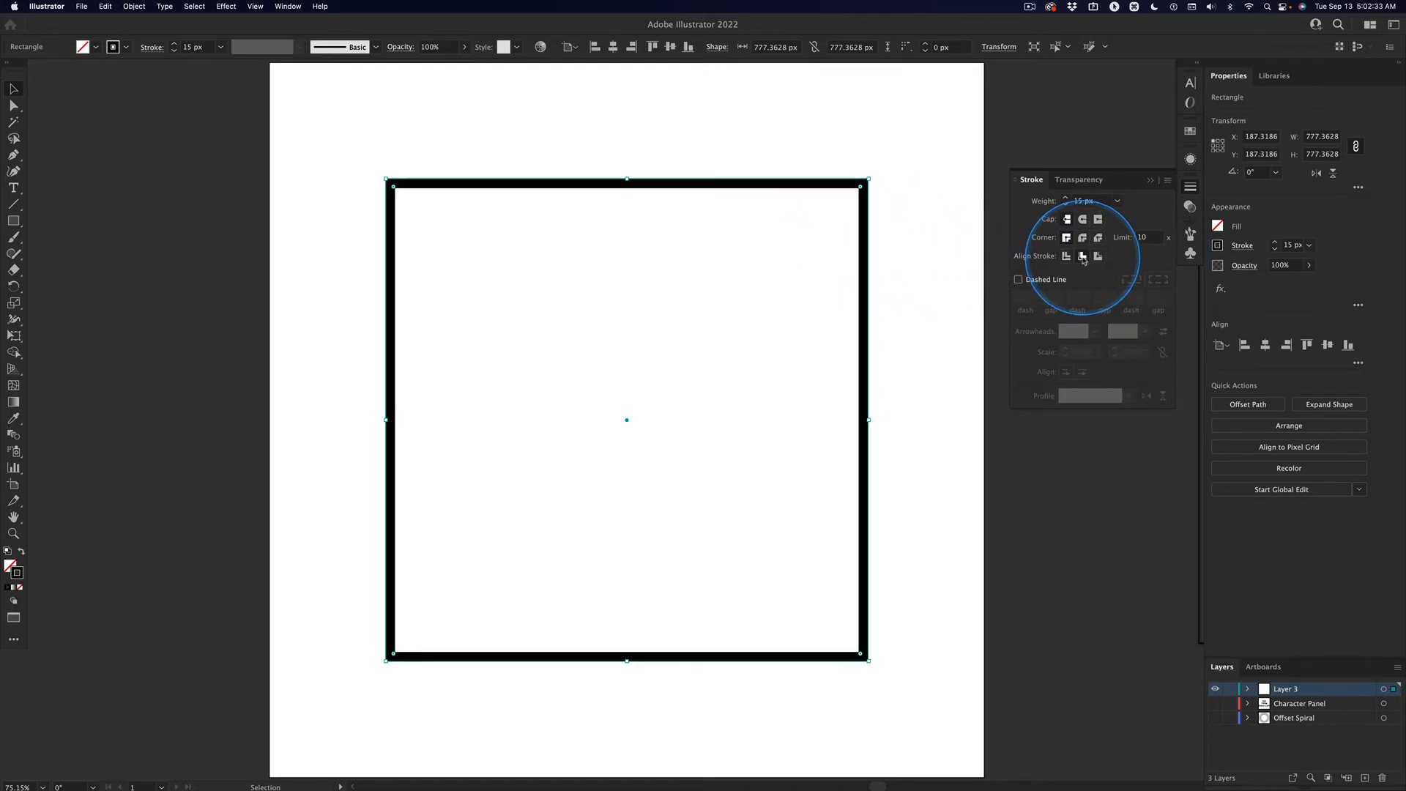
{"action": "left_click", "coordinate": [1082, 238]}
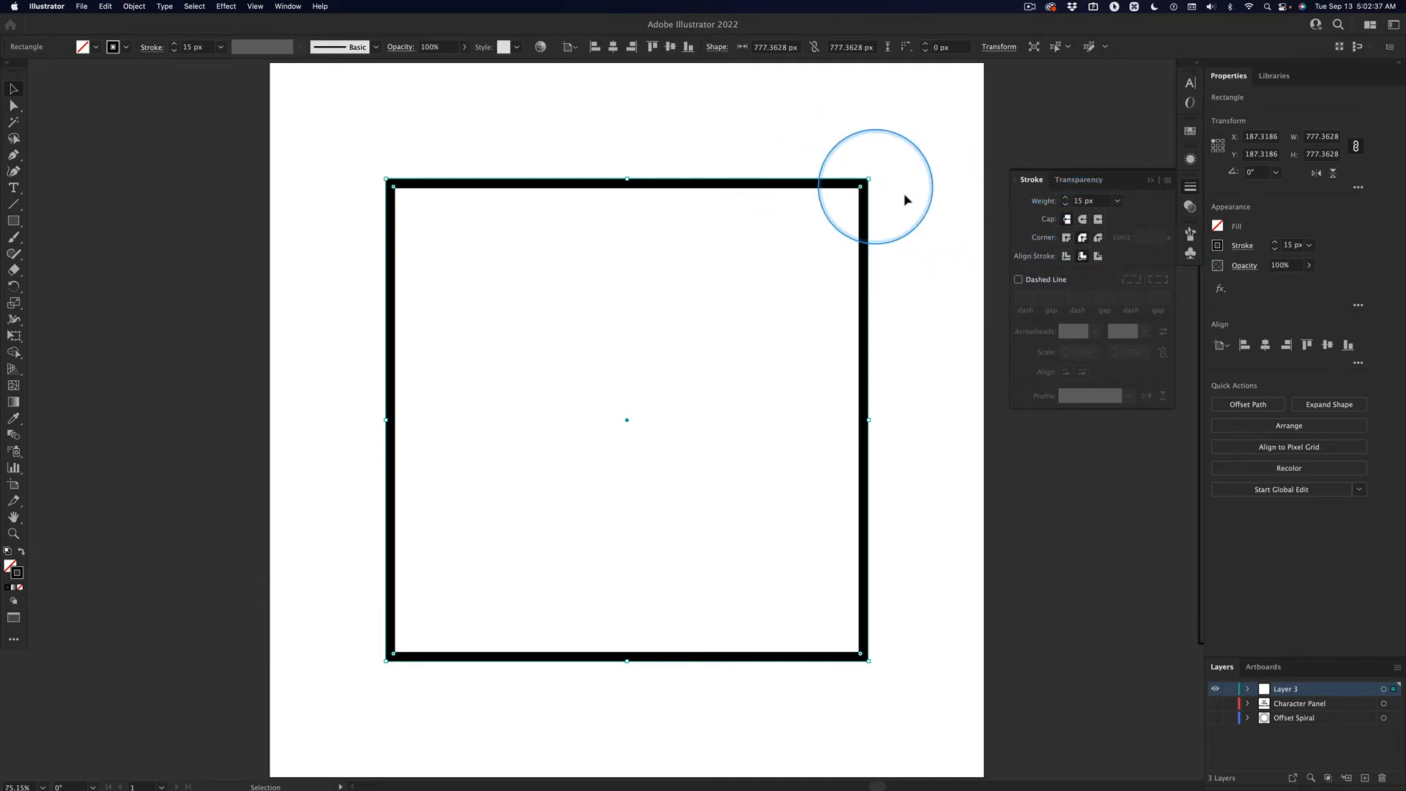
{"action": "left_click", "coordinate": [882, 197]}
{"action": "left_click", "coordinate": [862, 224]}
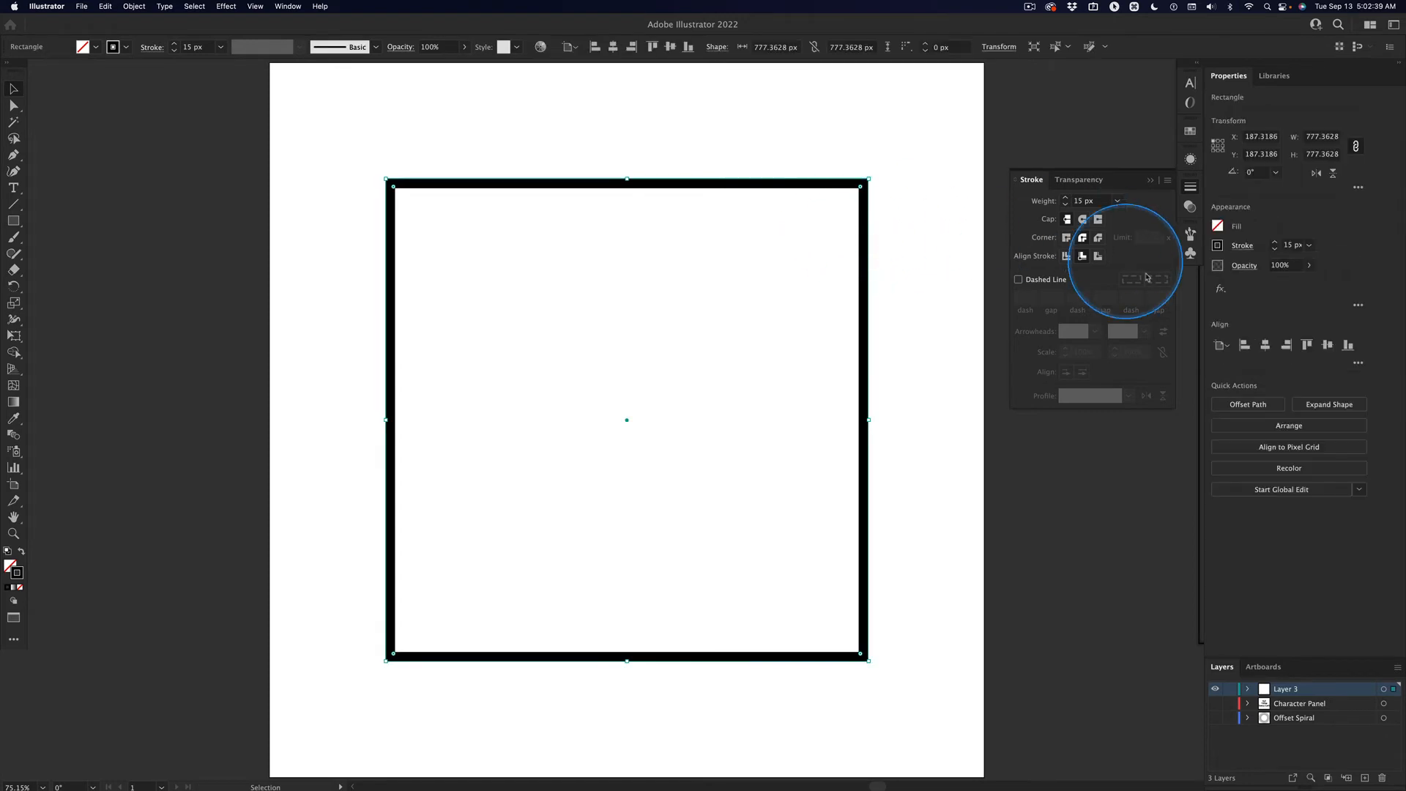
{"action": "left_click", "coordinate": [1097, 256]}
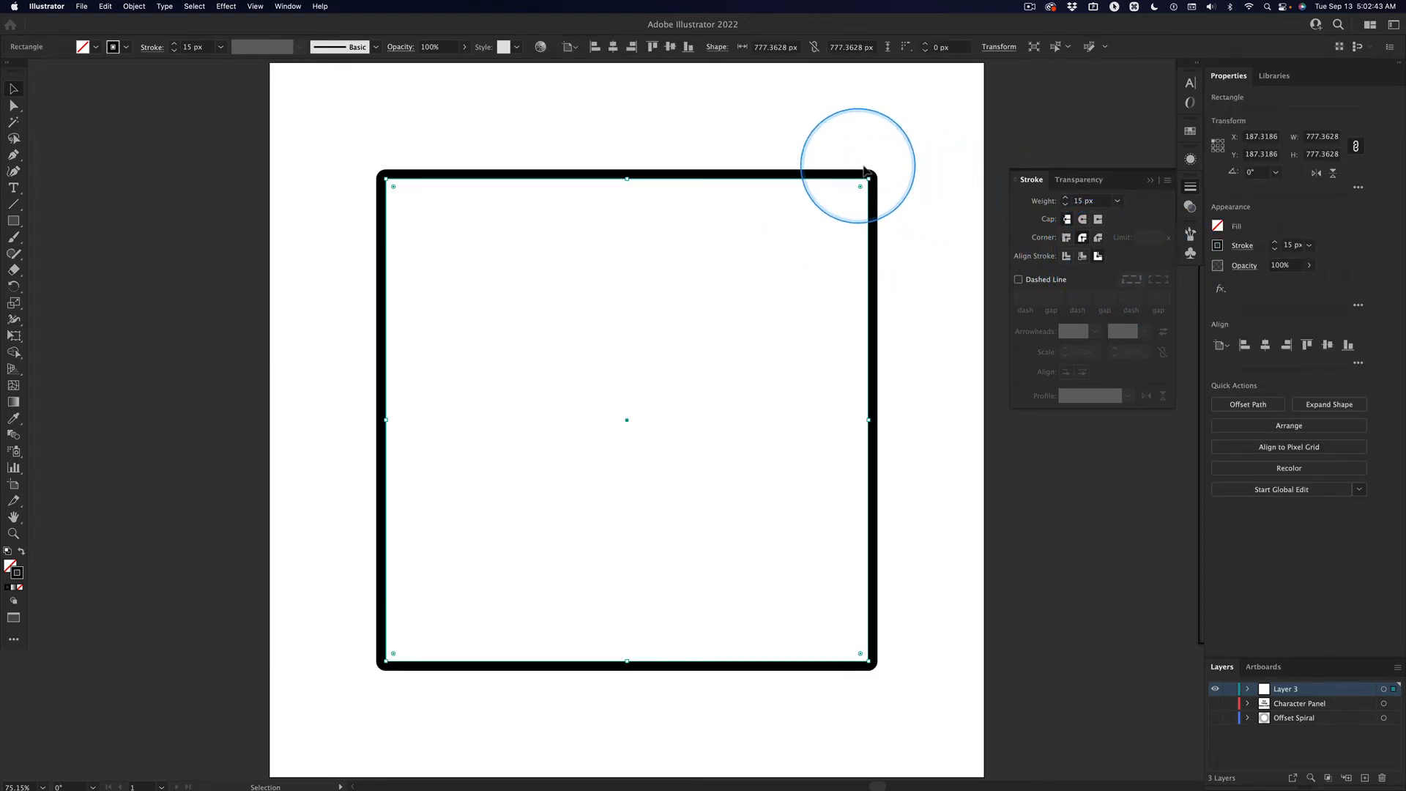
Align the square's stroke to the center, check it deselected, and give the reselected square a miter corner join
{"action": "left_click", "coordinate": [1067, 256]}
{"action": "left_click", "coordinate": [875, 188]}
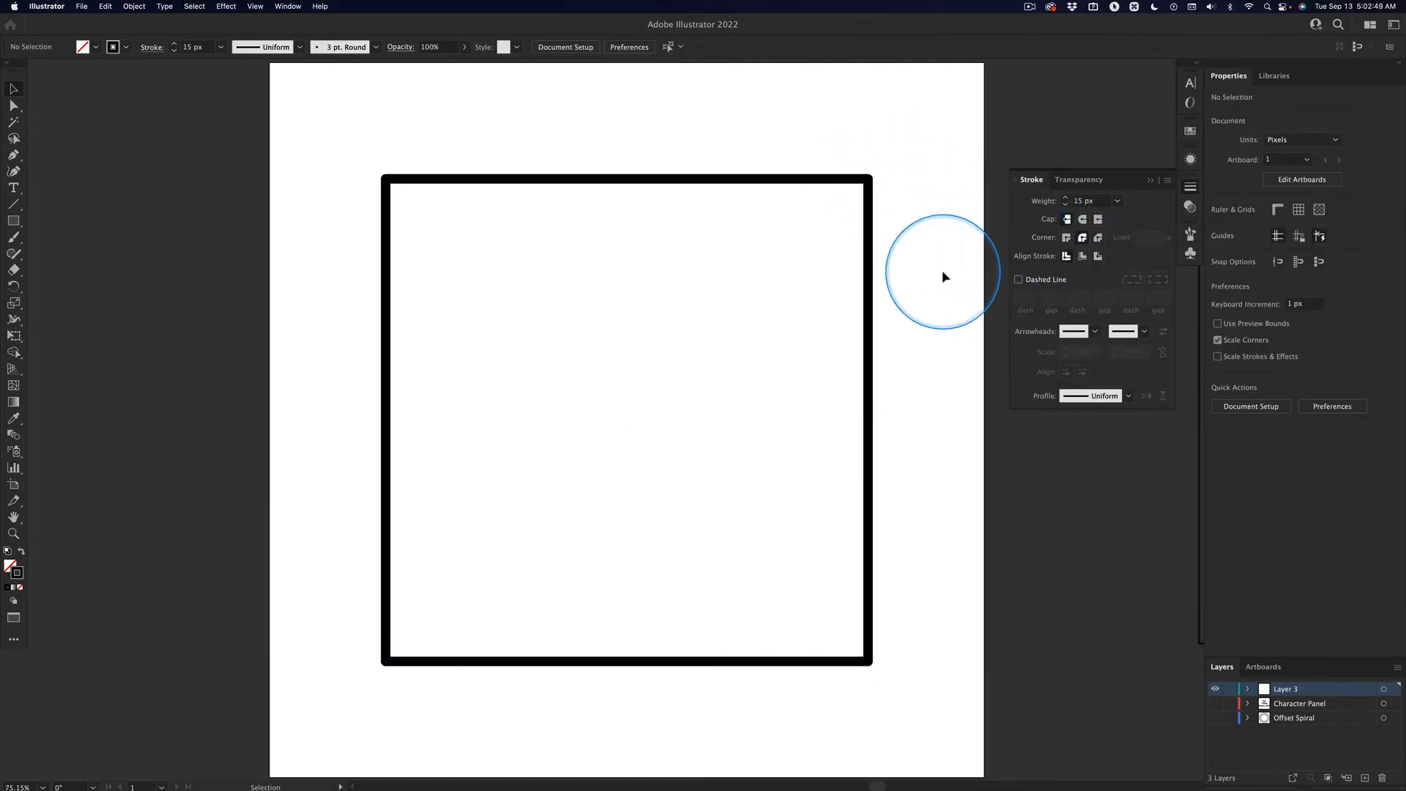
{"action": "left_click", "coordinate": [869, 283]}
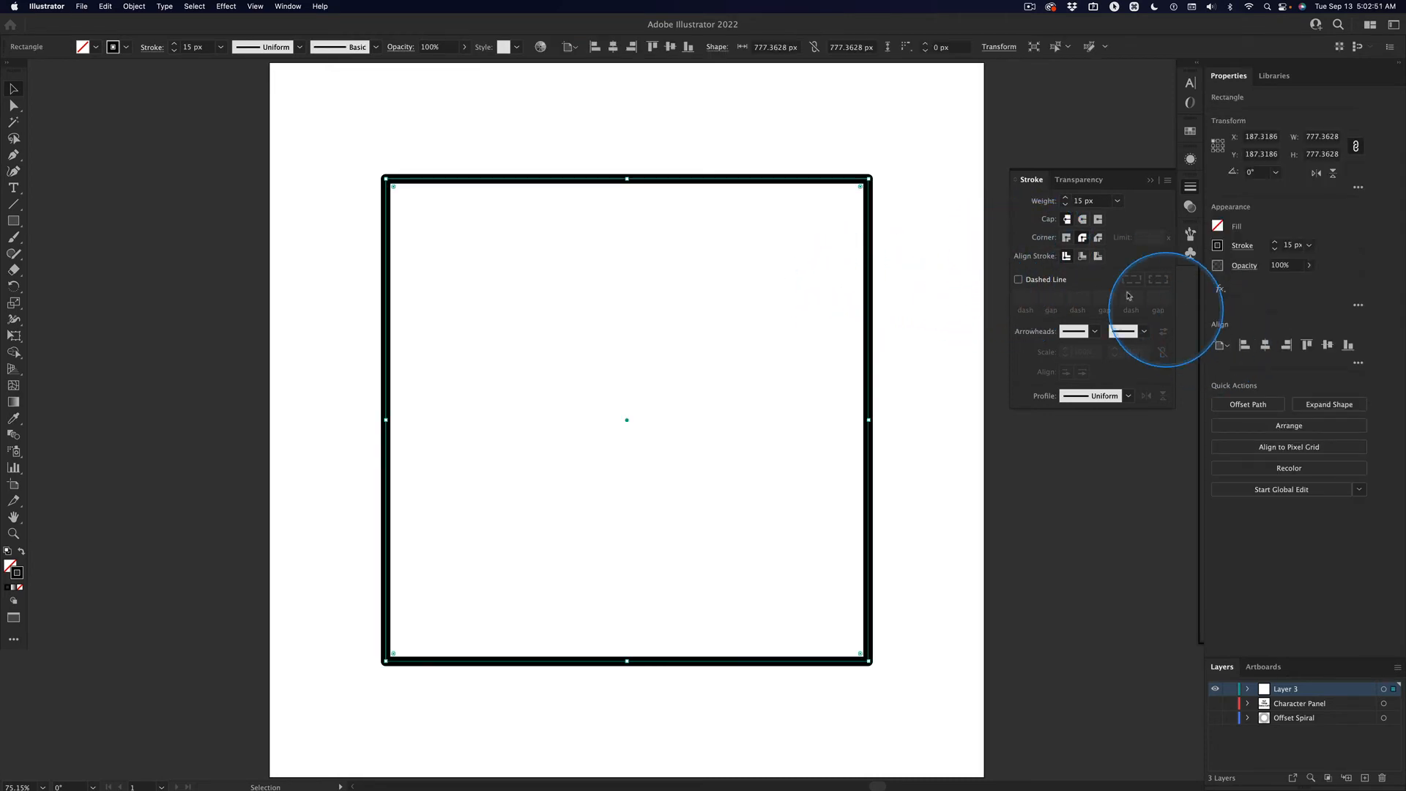
{"action": "left_click", "coordinate": [1067, 238]}
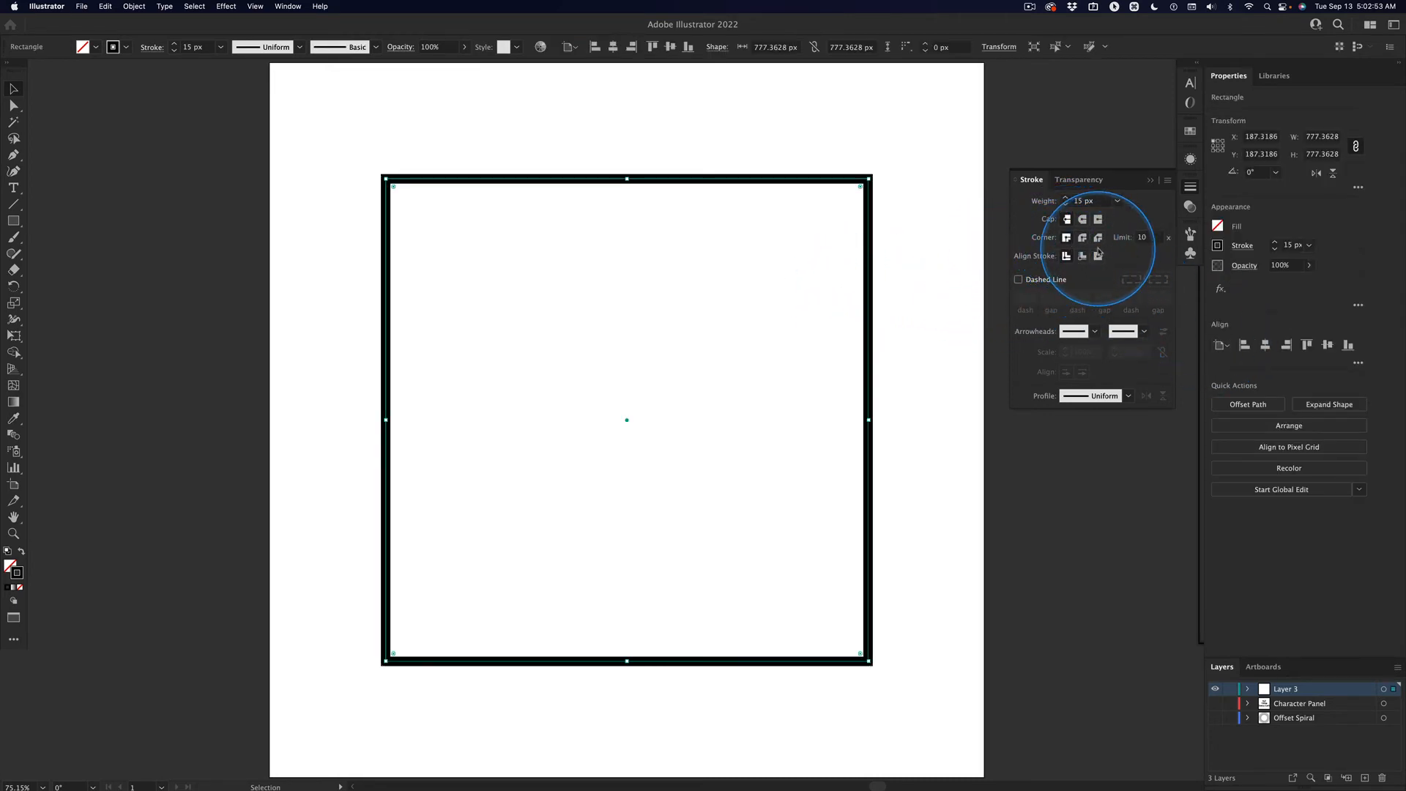
Try a dashed stroke on the square with exact dash lengths and with corner-aligned dashes, and turn the dashes off
{"action": "left_click", "coordinate": [1017, 280]}
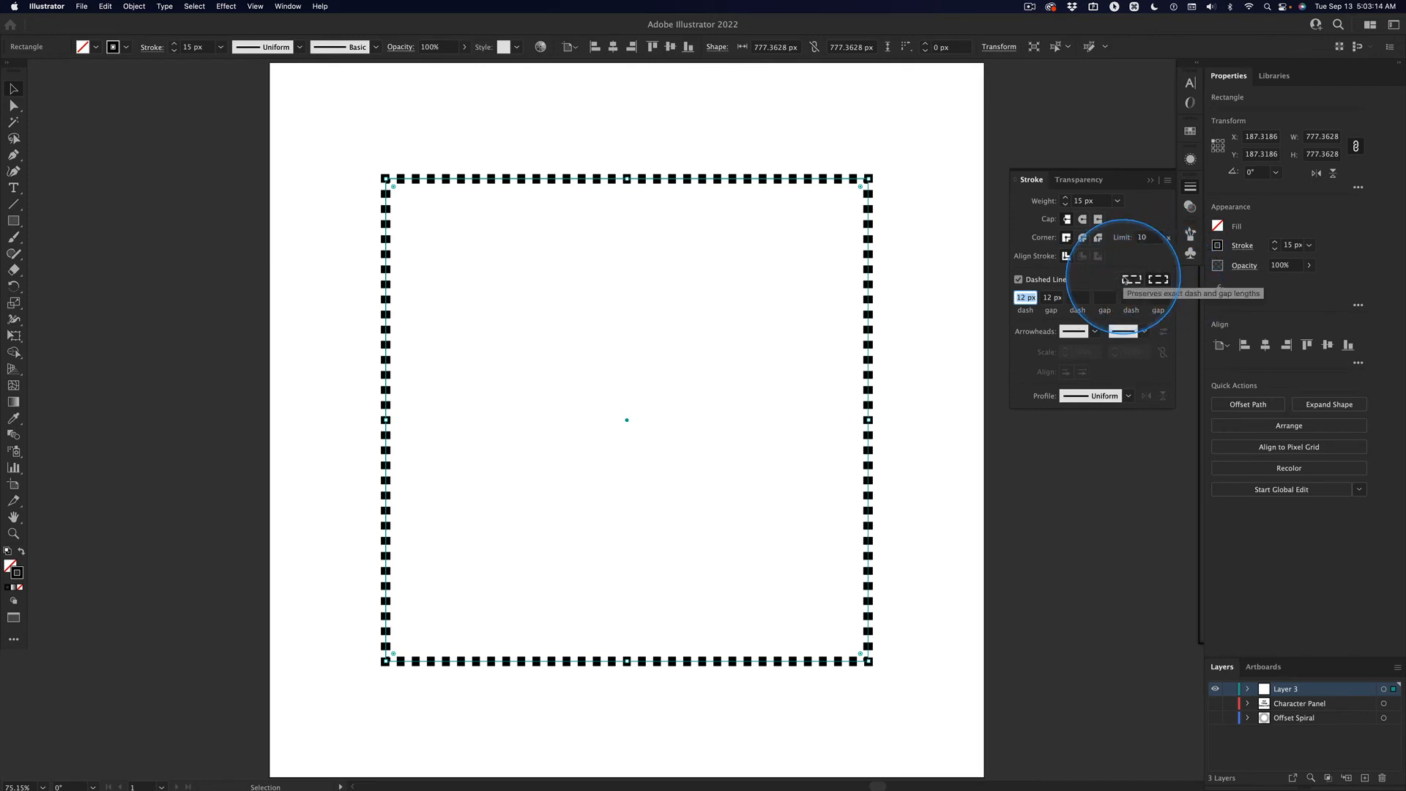
{"action": "left_click", "coordinate": [1131, 280]}
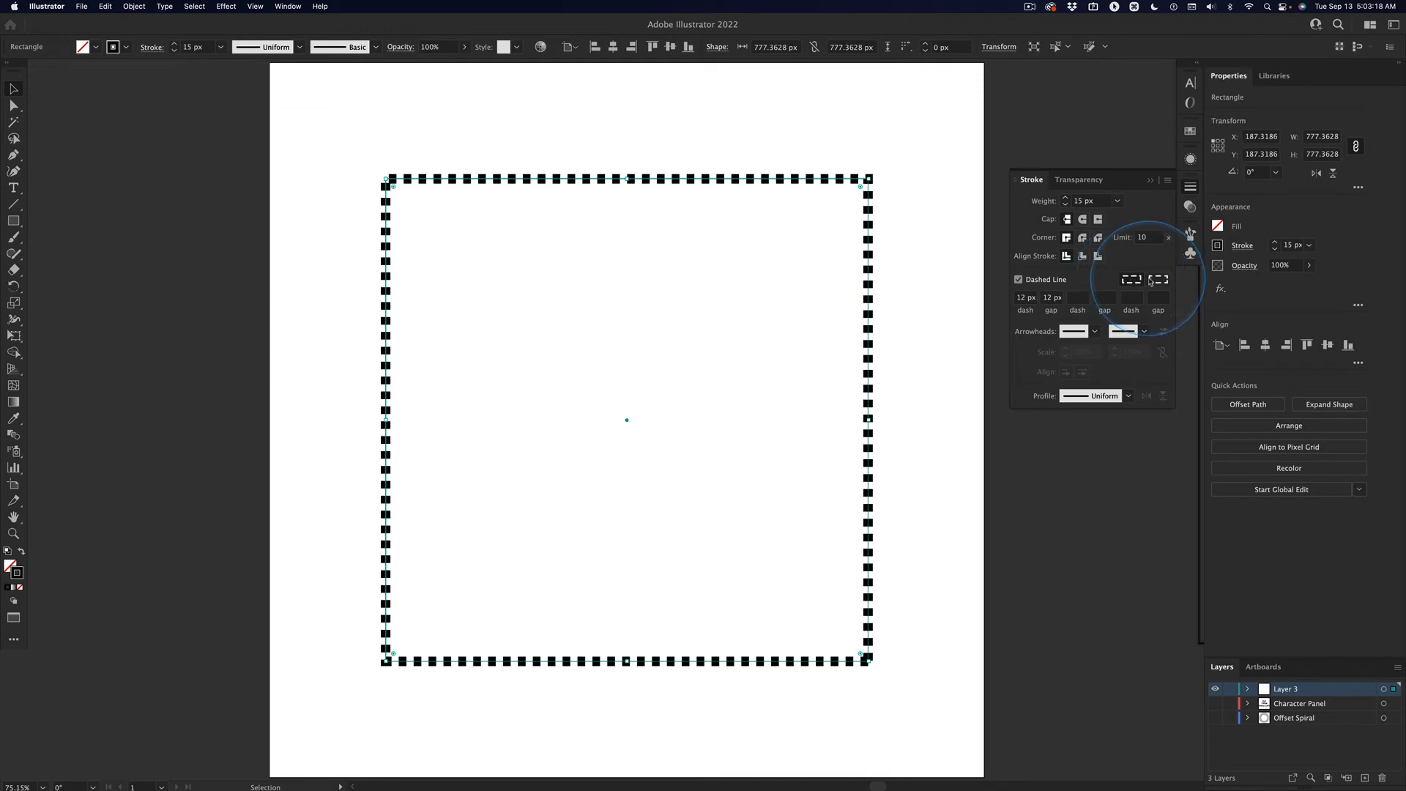
{"action": "left_click", "coordinate": [1156, 280]}
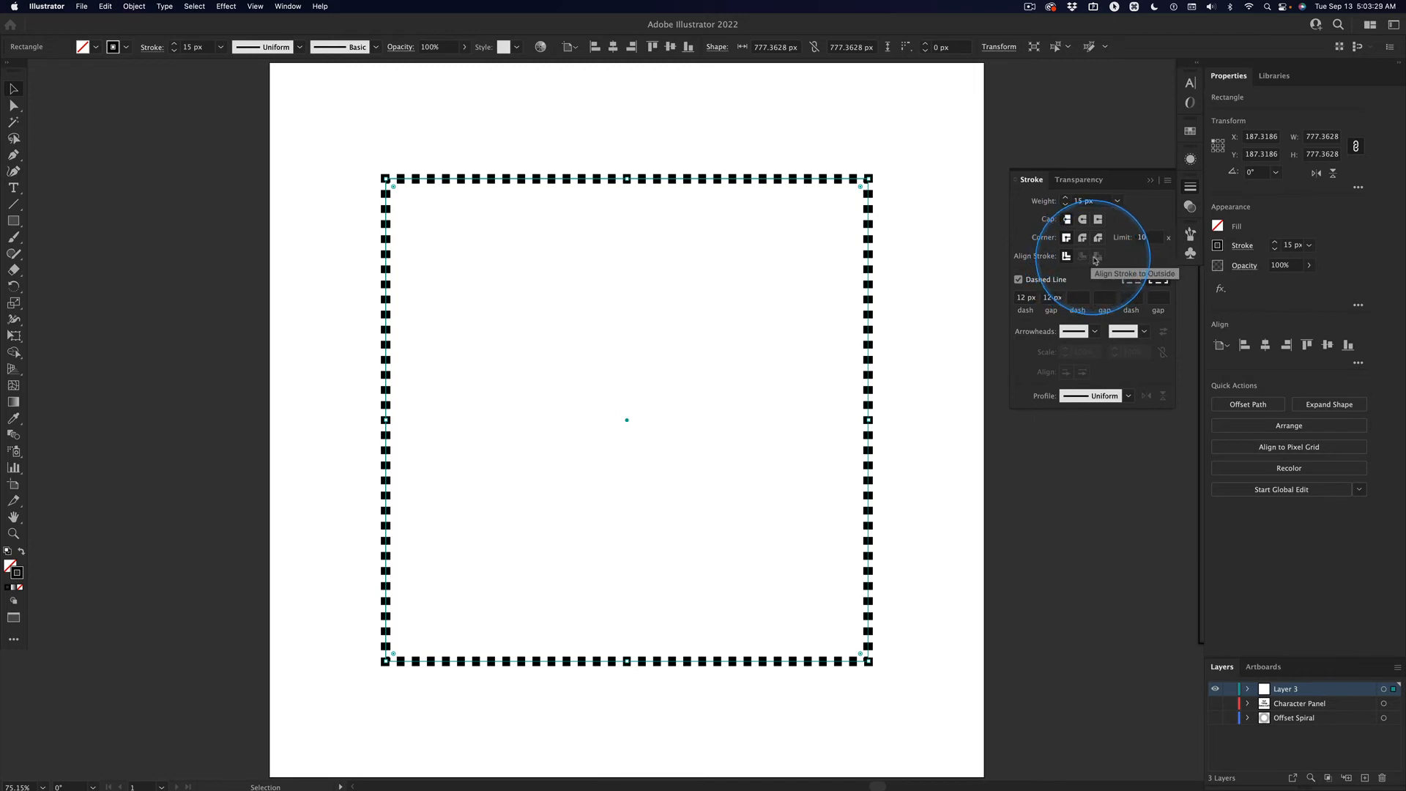
{"action": "left_click", "coordinate": [1018, 280]}
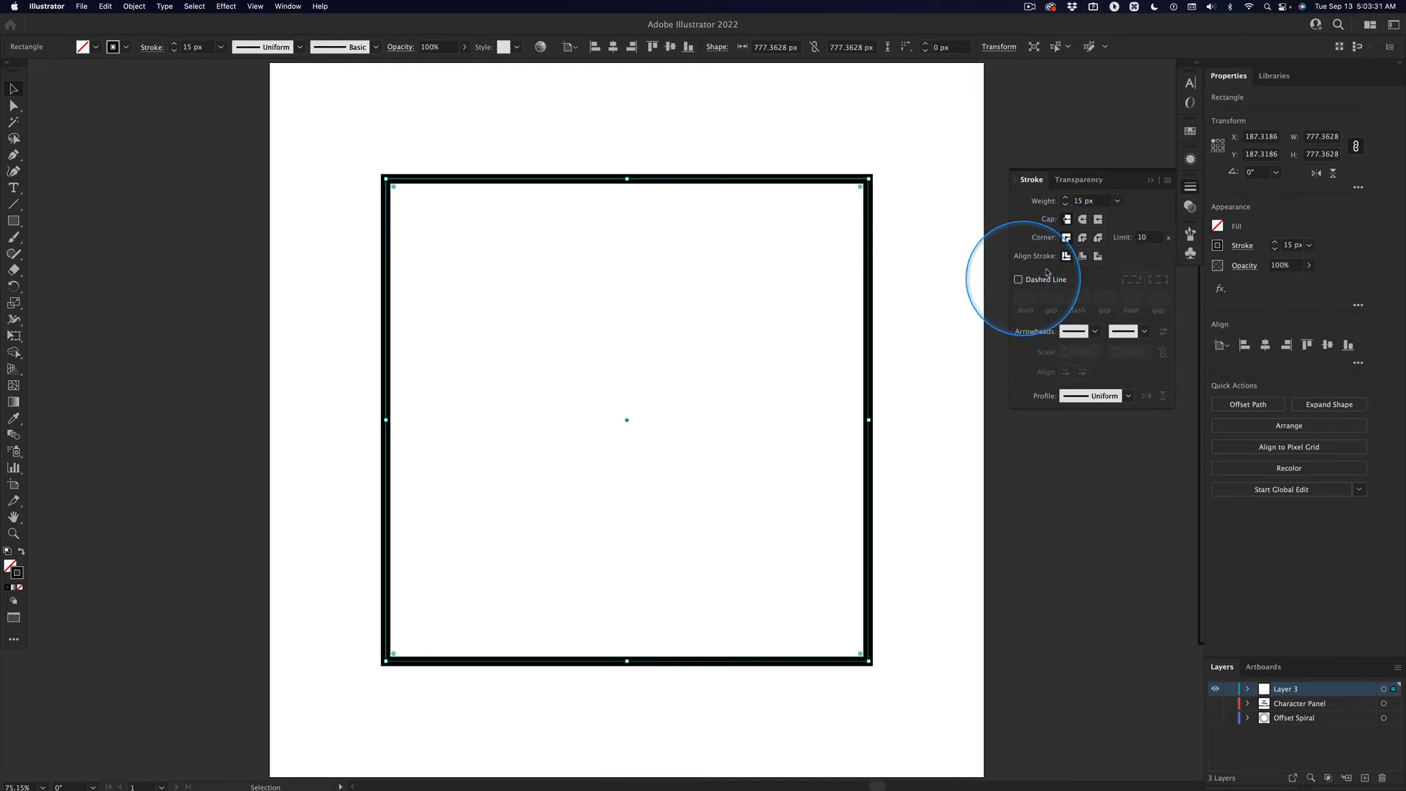
Apply a dashed line while trying inside and outside stroke alignment, and return to center alignment with the dashes aligned to corners
{"action": "left_click", "coordinate": [1080, 257]}
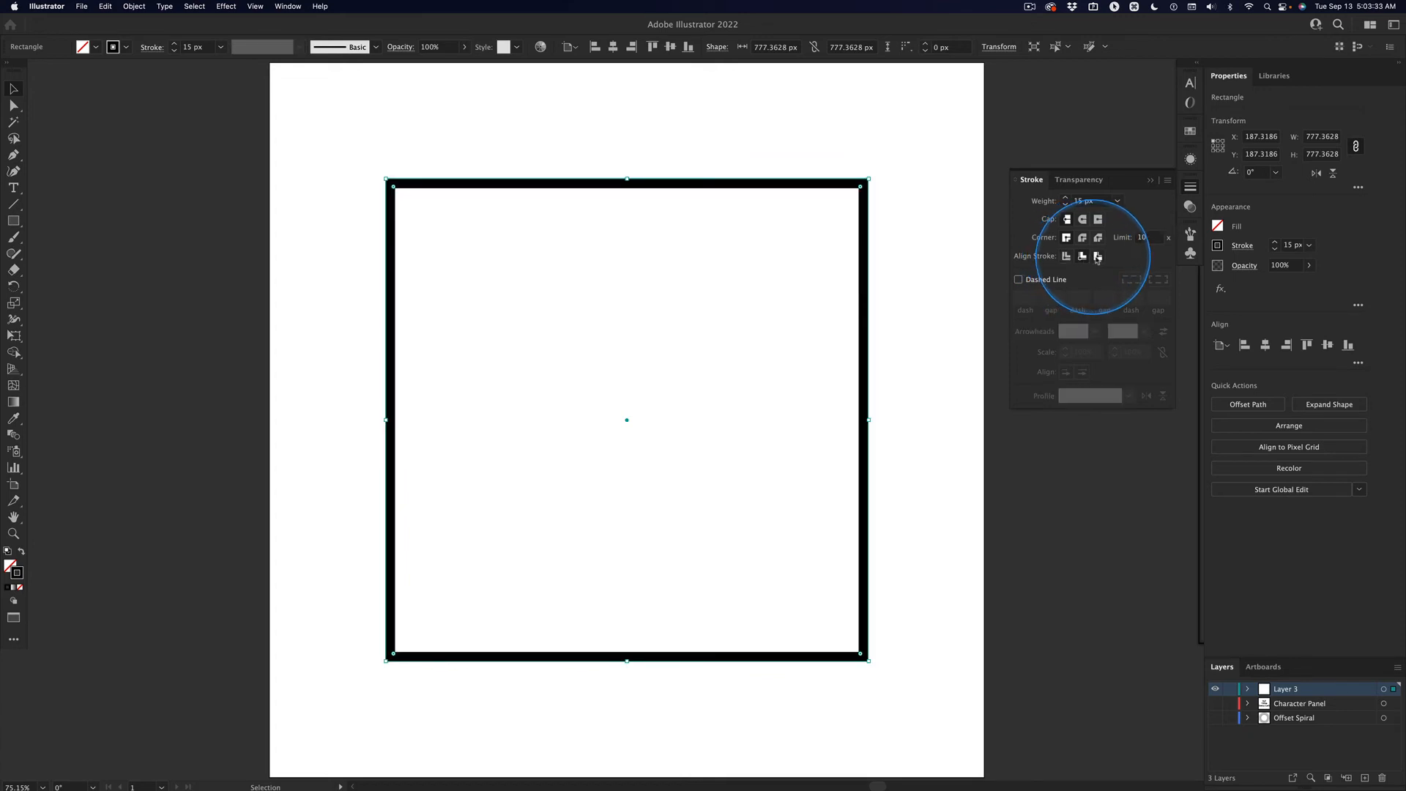
{"action": "left_click", "coordinate": [1097, 256]}
{"action": "left_click", "coordinate": [1018, 279]}
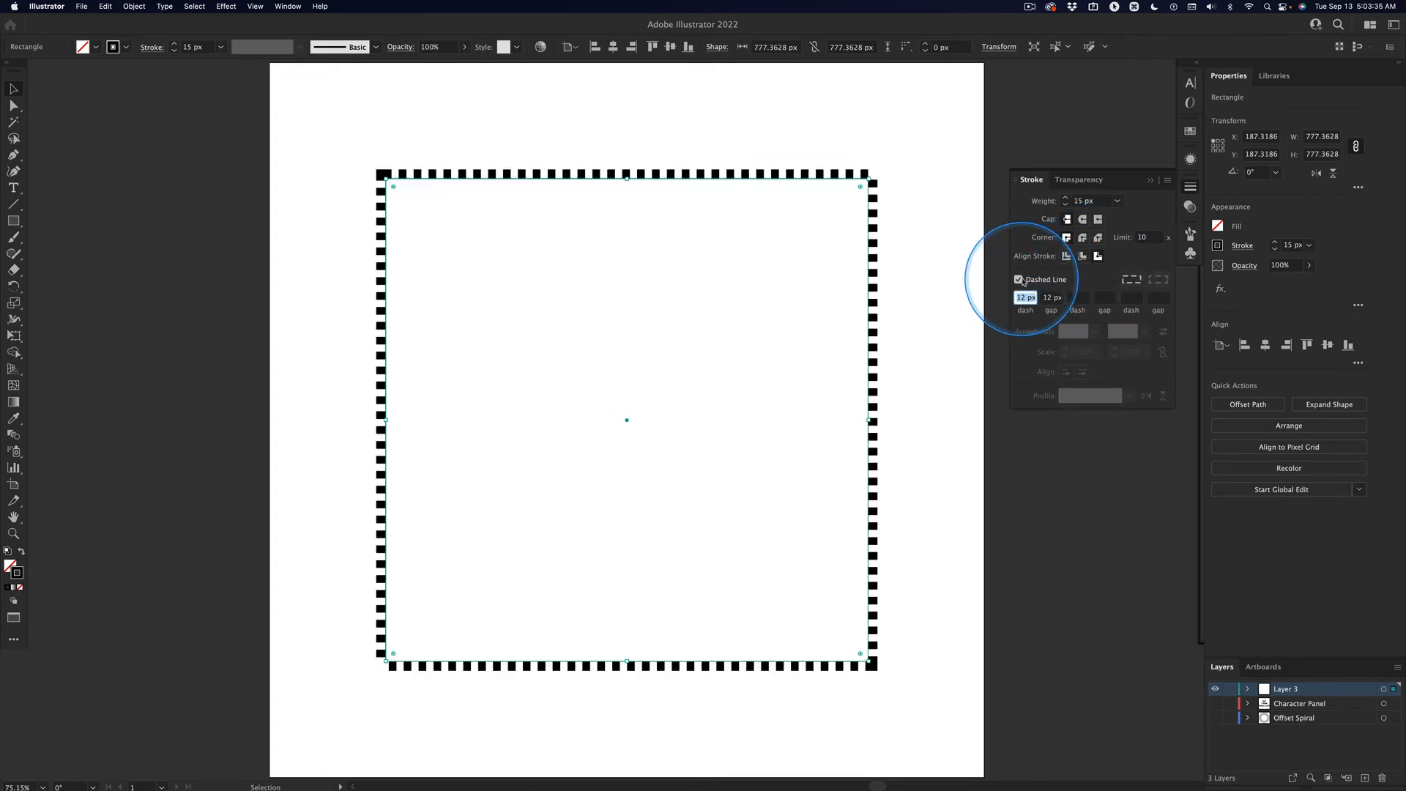
{"action": "left_click", "coordinate": [1159, 280]}
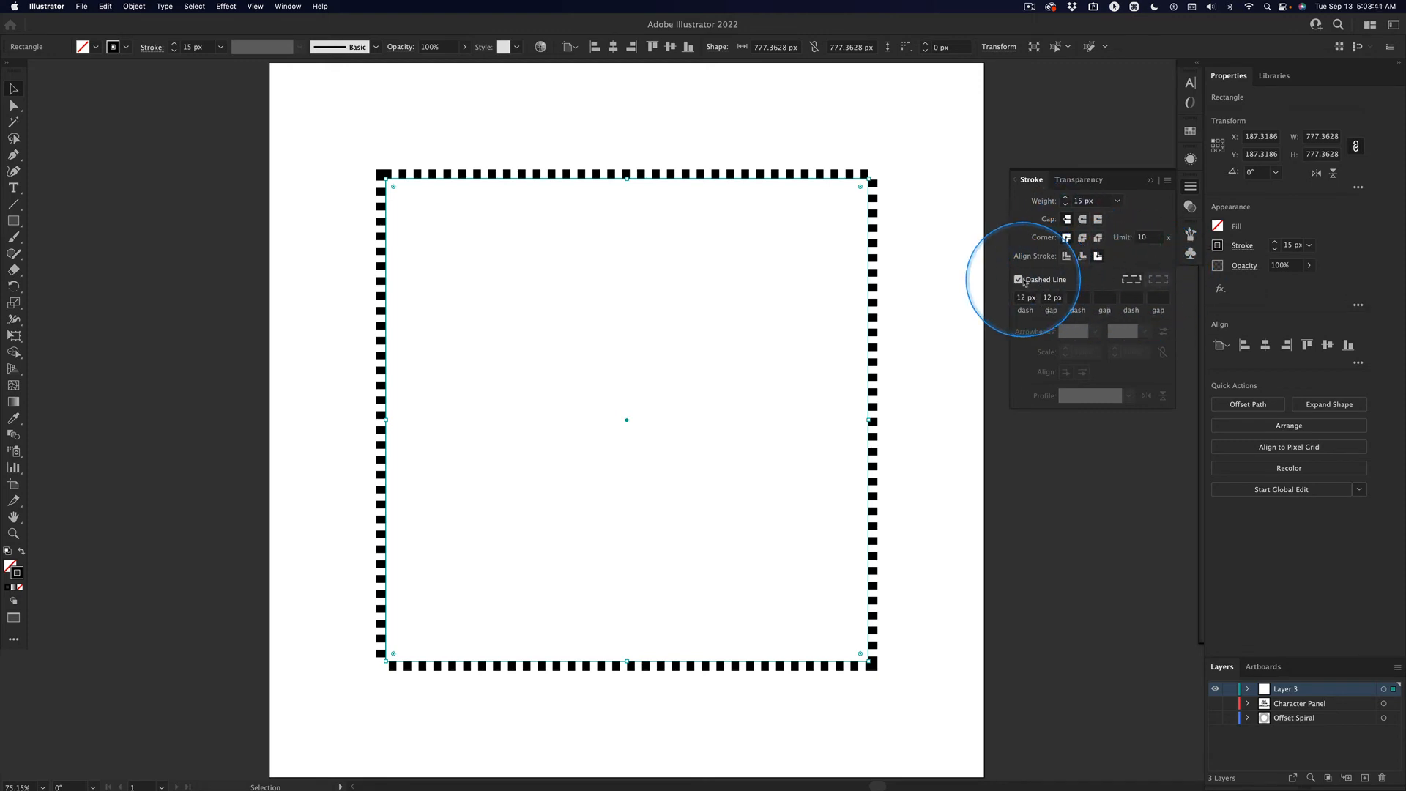
{"action": "left_click", "coordinate": [1066, 257]}
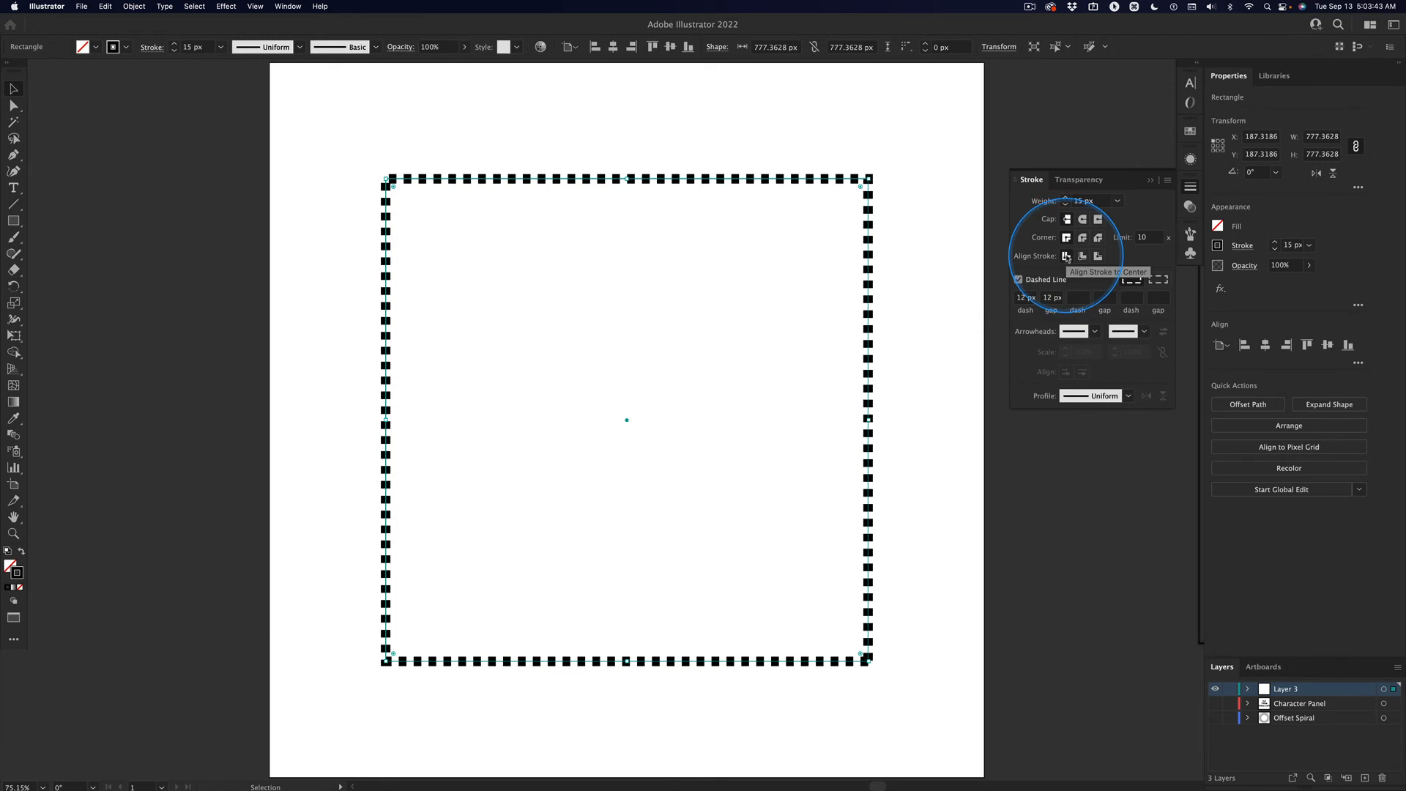
{"action": "left_click", "coordinate": [1157, 279]}
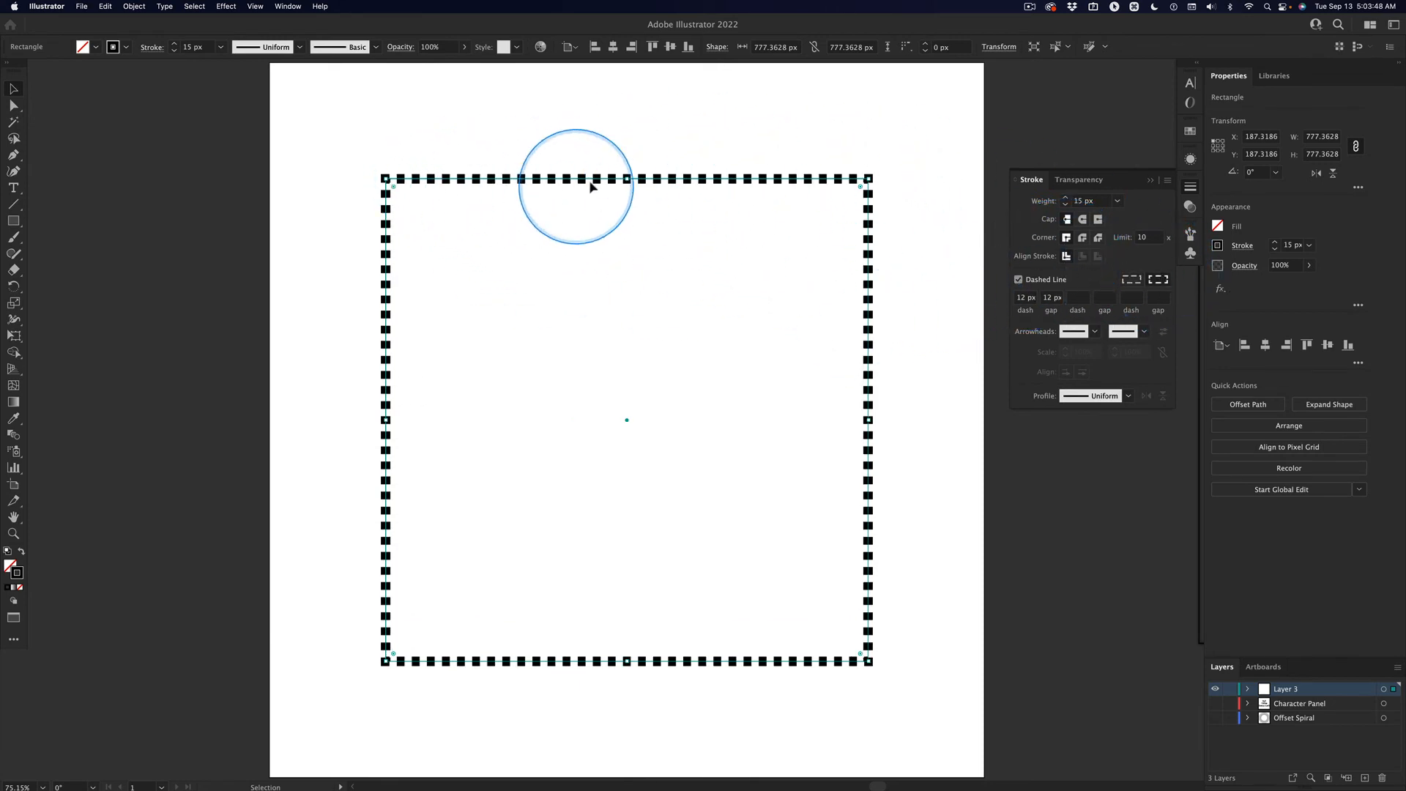
Set the square's dash length to 50 px and its gap to 20 px, and deselect it
{"action": "left_click", "coordinate": [1021, 297]}
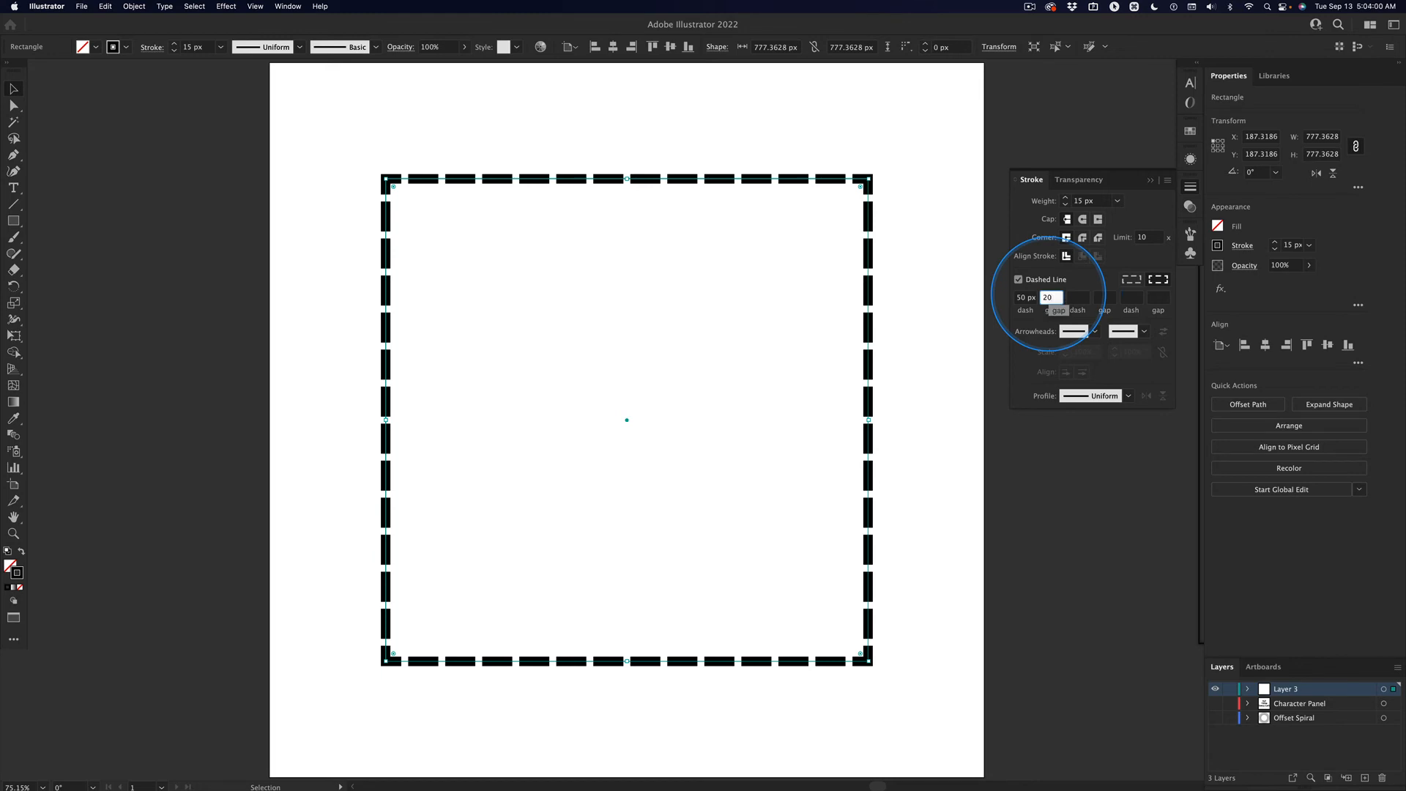
{"action": "key", "text": "Tab"}
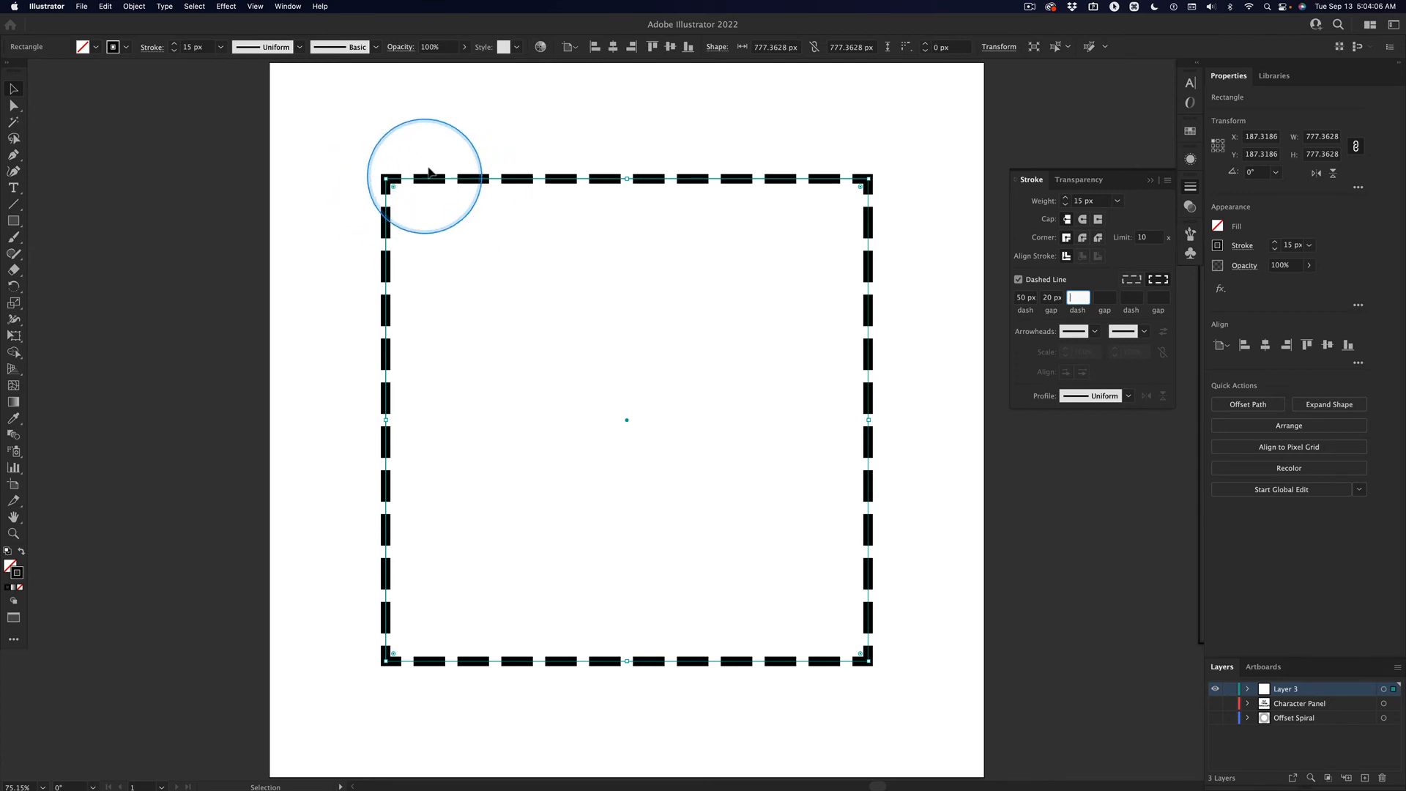
{"action": "left_click", "coordinate": [448, 143]}
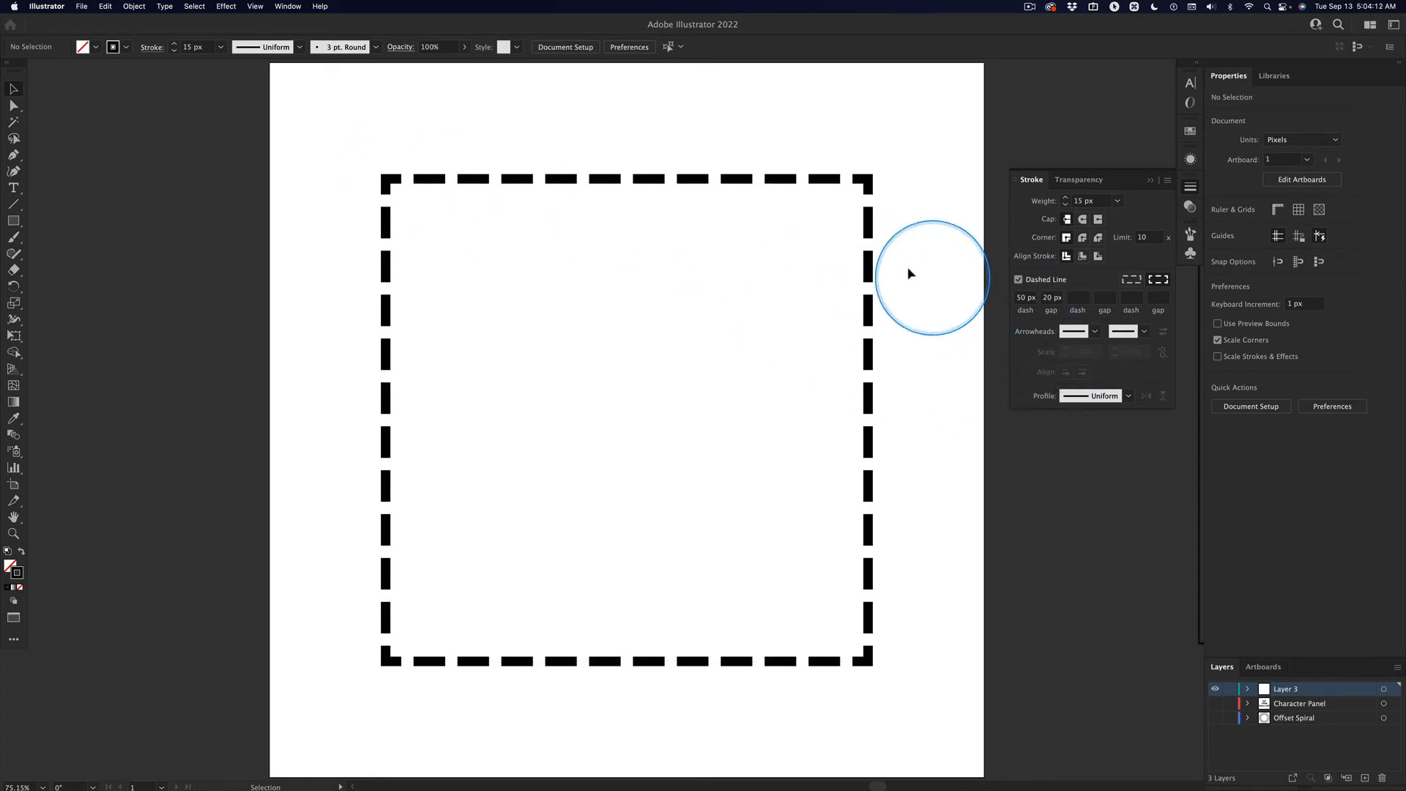
Reselect the square, increase its dash length gradually to 72 px, and deselect it
{"action": "left_click", "coordinate": [867, 286]}
{"action": "left_click", "coordinate": [1027, 299]}
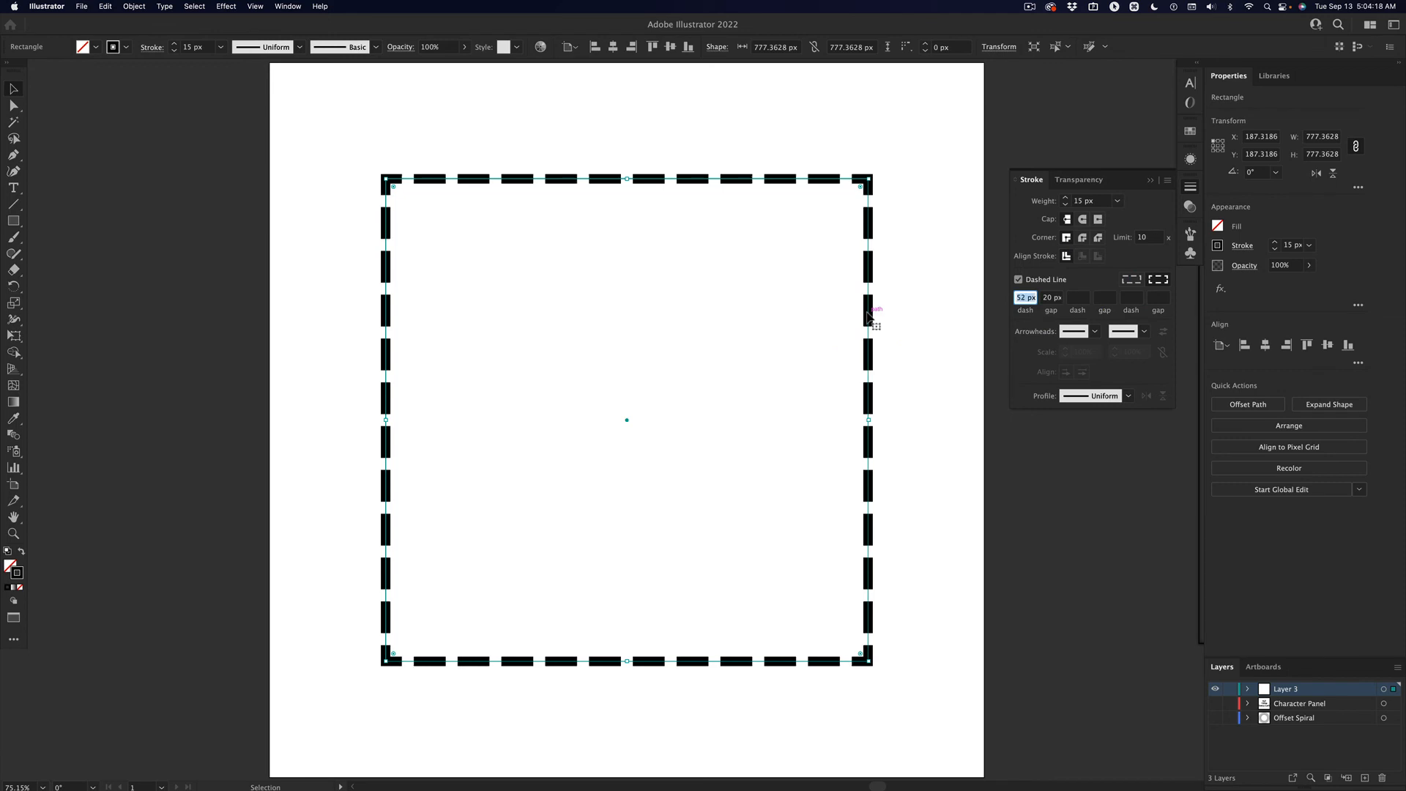
{"action": "key", "text": "Up"}
{"action": "key", "text": "Up"}
{"action": "key", "text": "Up"}
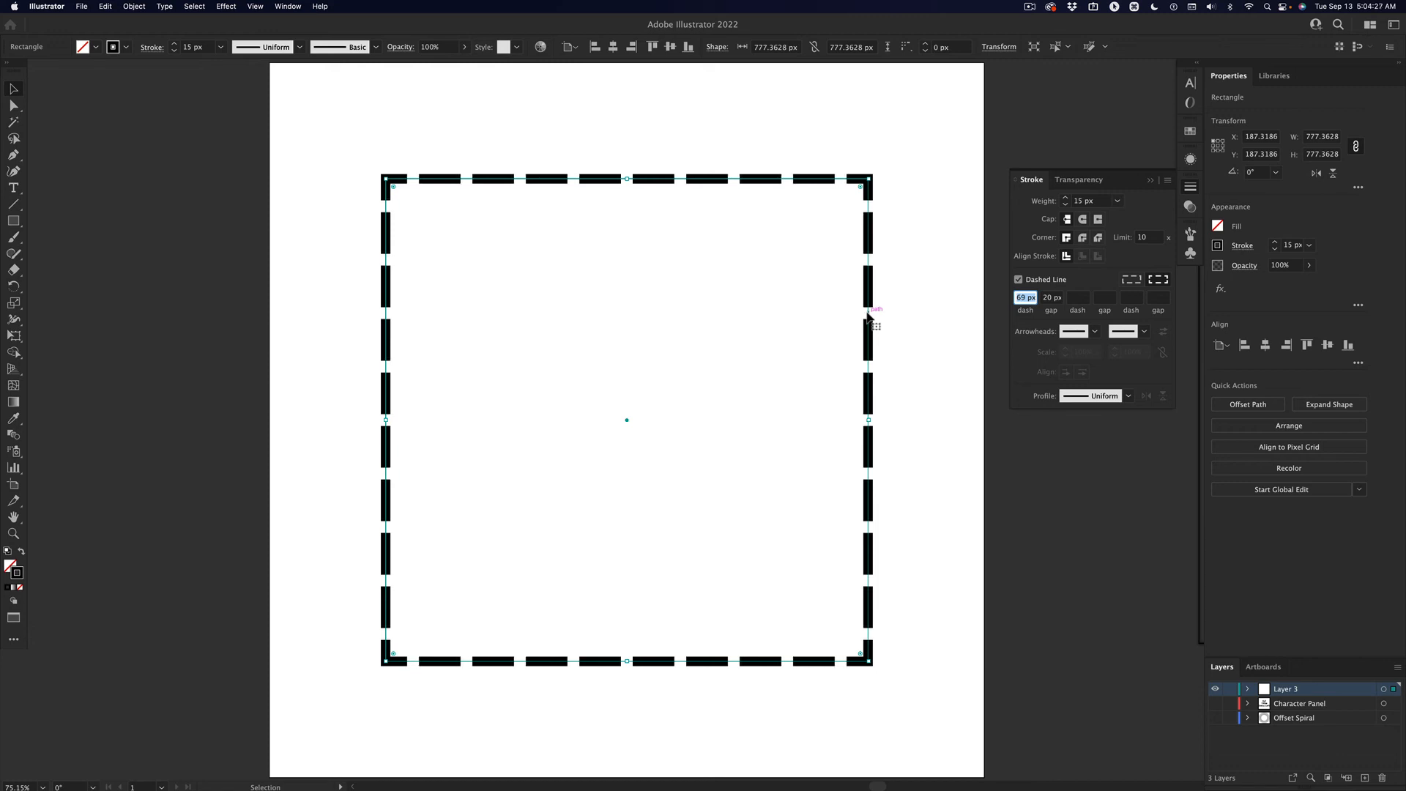
{"action": "key", "text": "Up"}
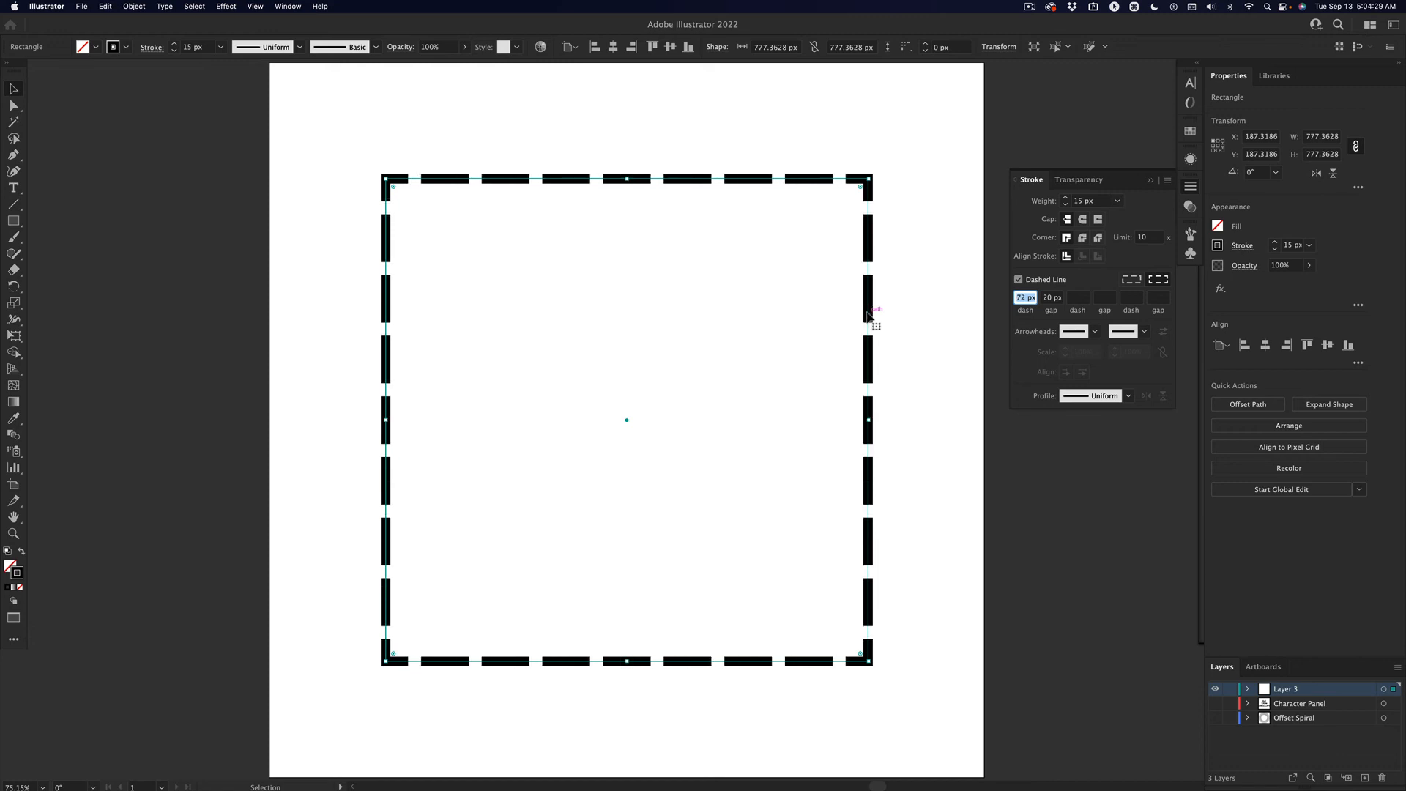
{"action": "left_click", "coordinate": [284, 386]}
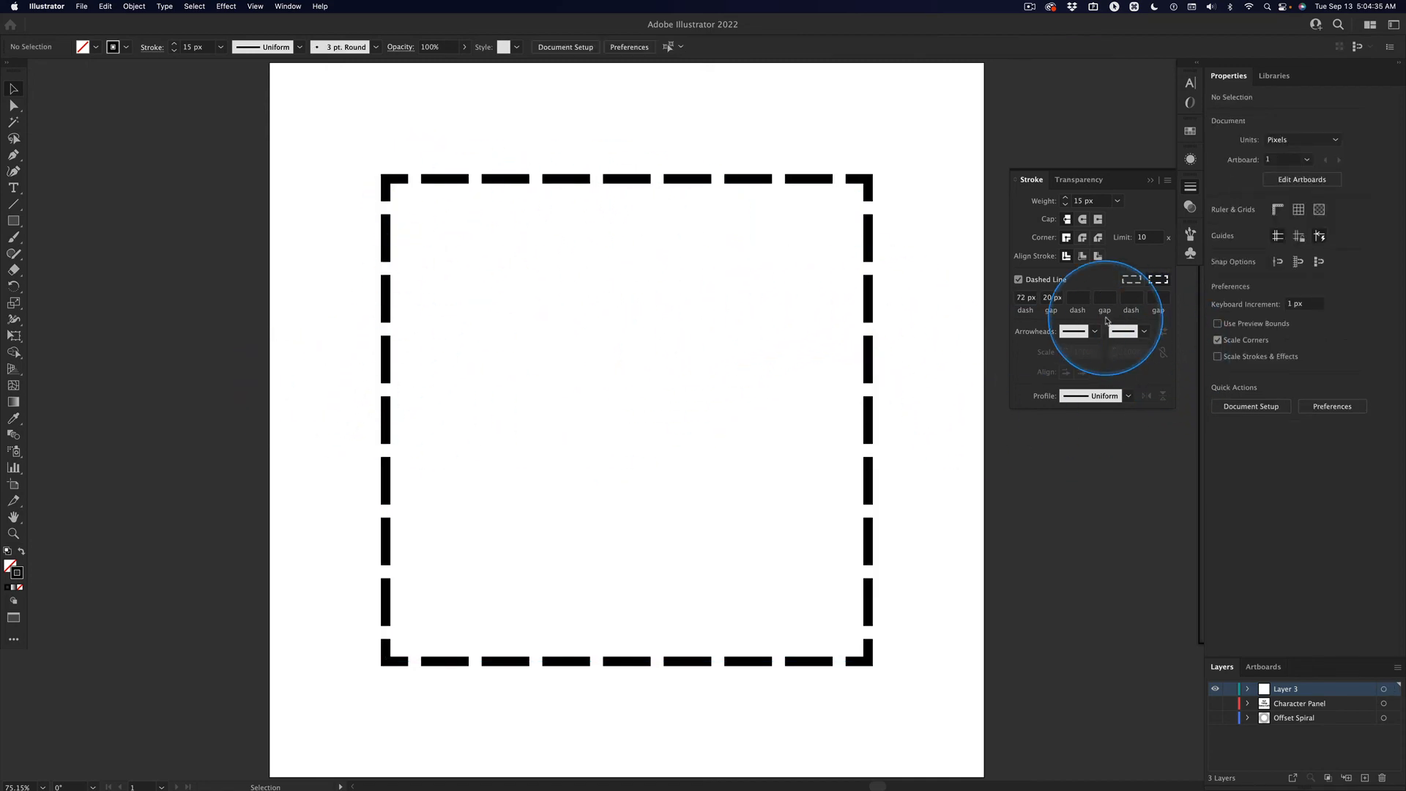
Select the square and add a second dash of 35 px with a 10 px gap to its dash pattern
{"action": "left_click", "coordinate": [1081, 299]}
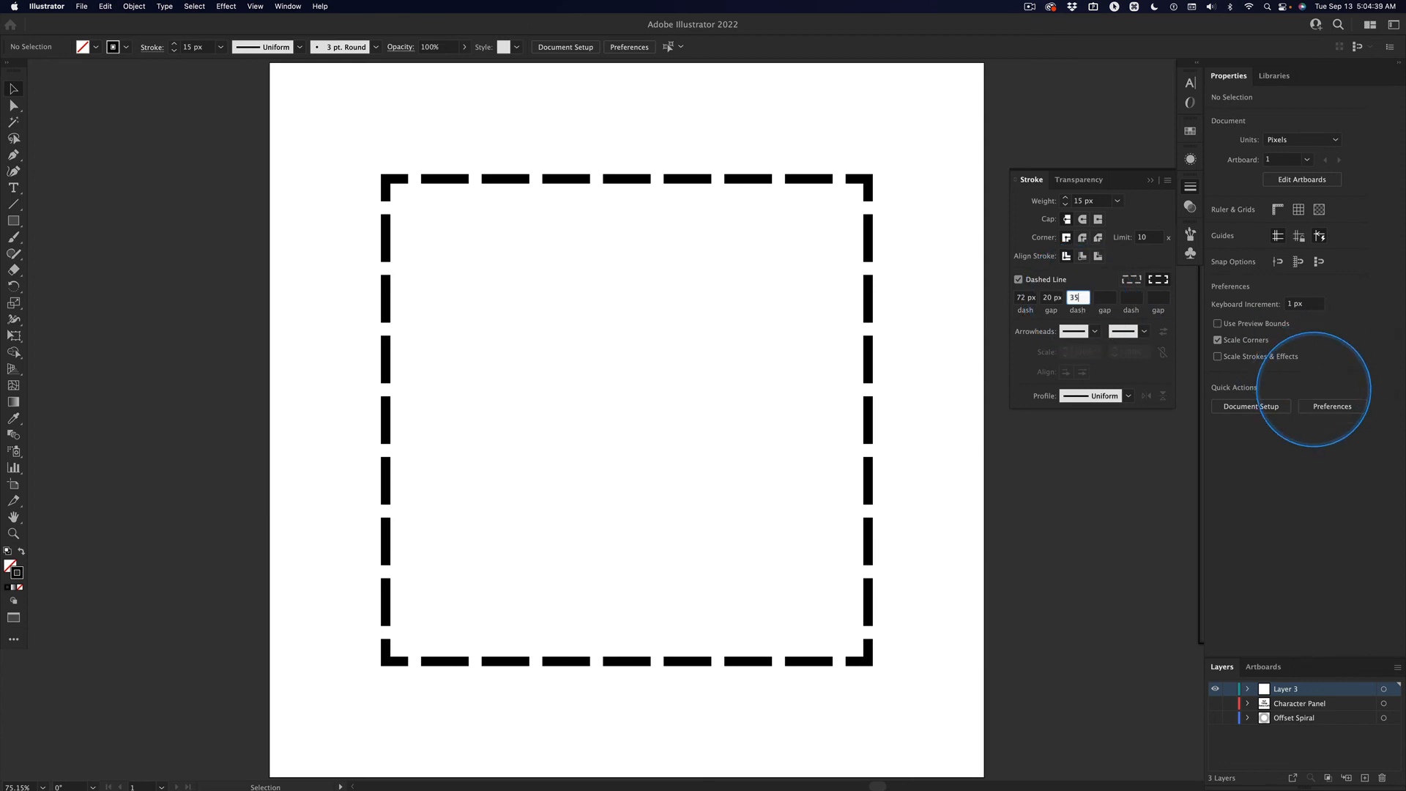
{"action": "key", "text": "Tab"}
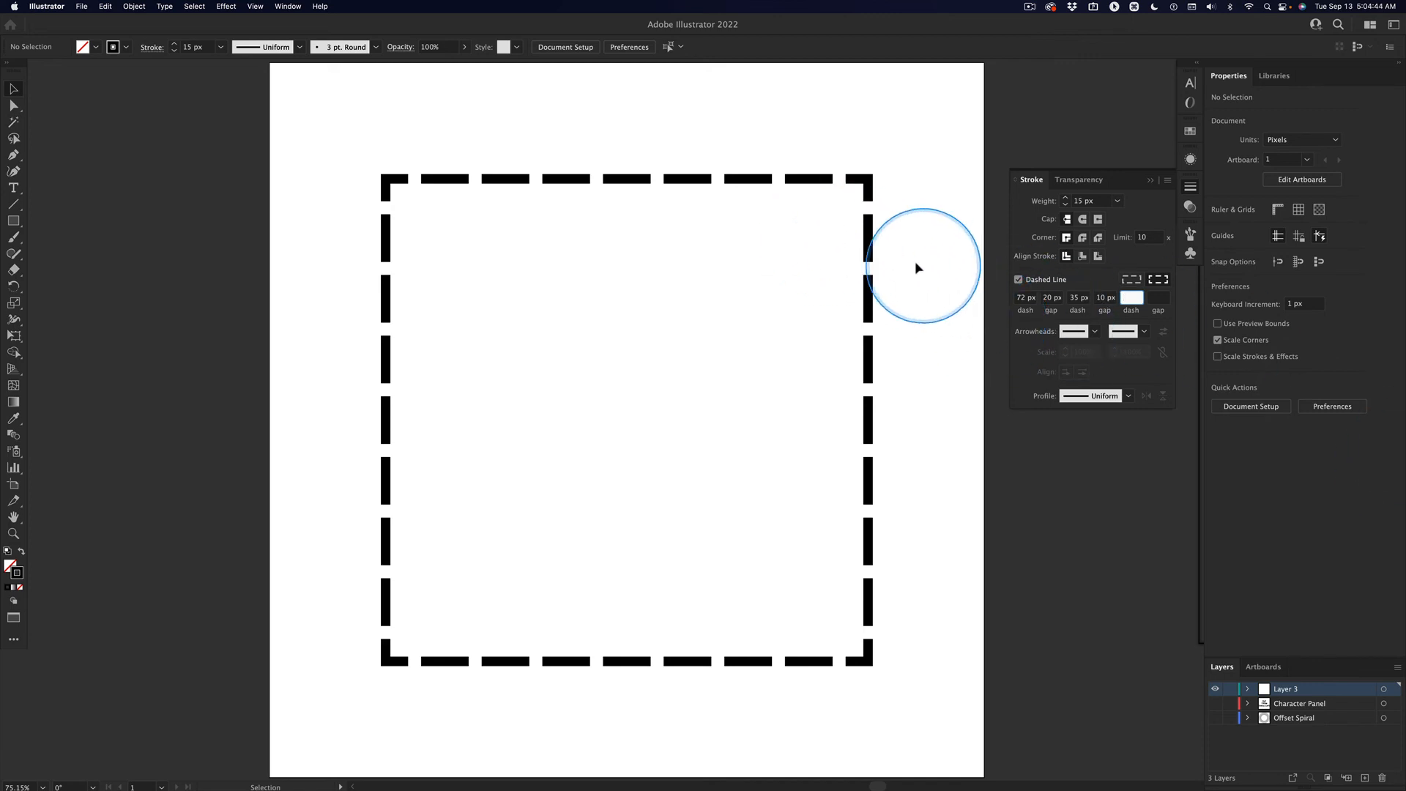
{"action": "left_click_drag", "start_coordinate": [915, 262], "coordinate": [835, 290]}
{"action": "left_click", "coordinate": [1077, 298]}
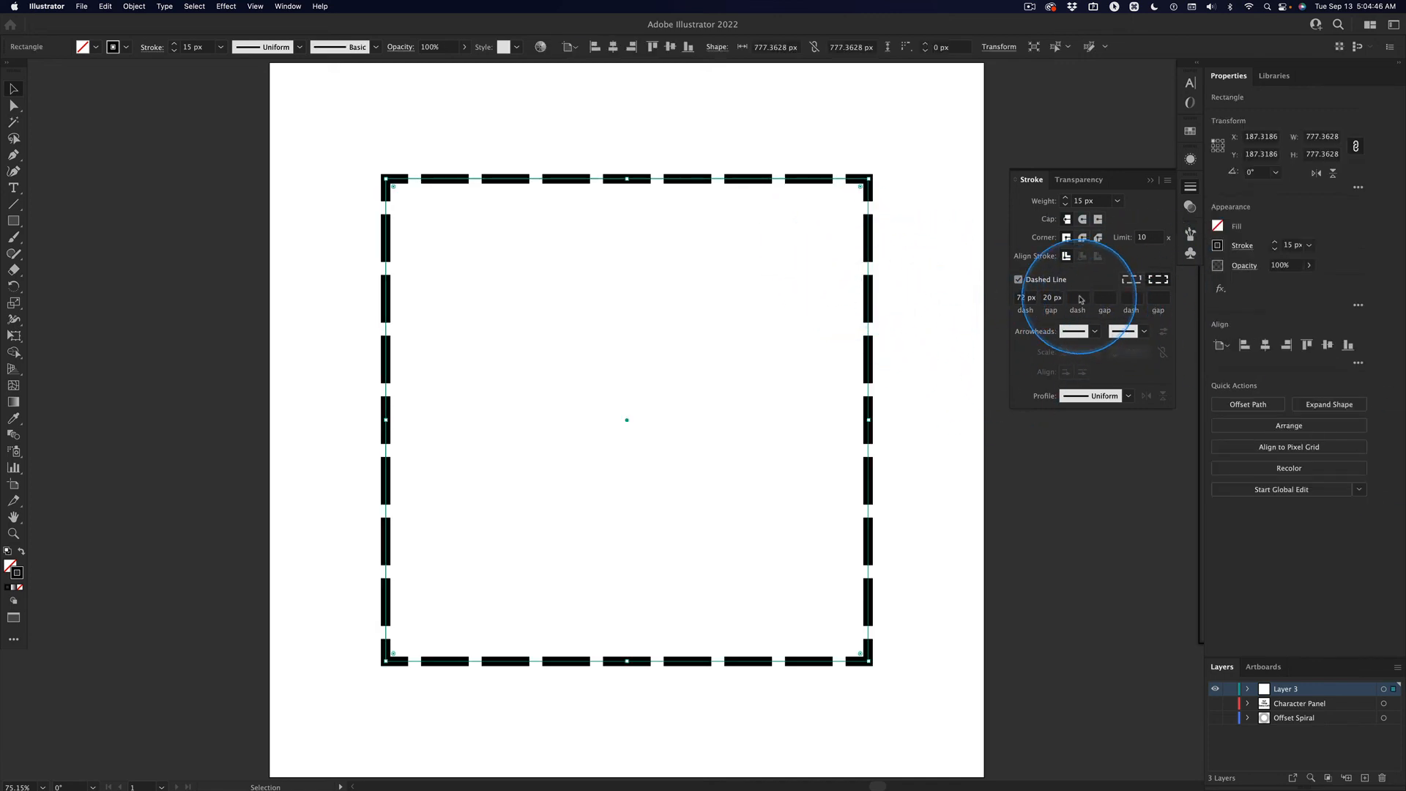
{"action": "key", "text": "Tab"}
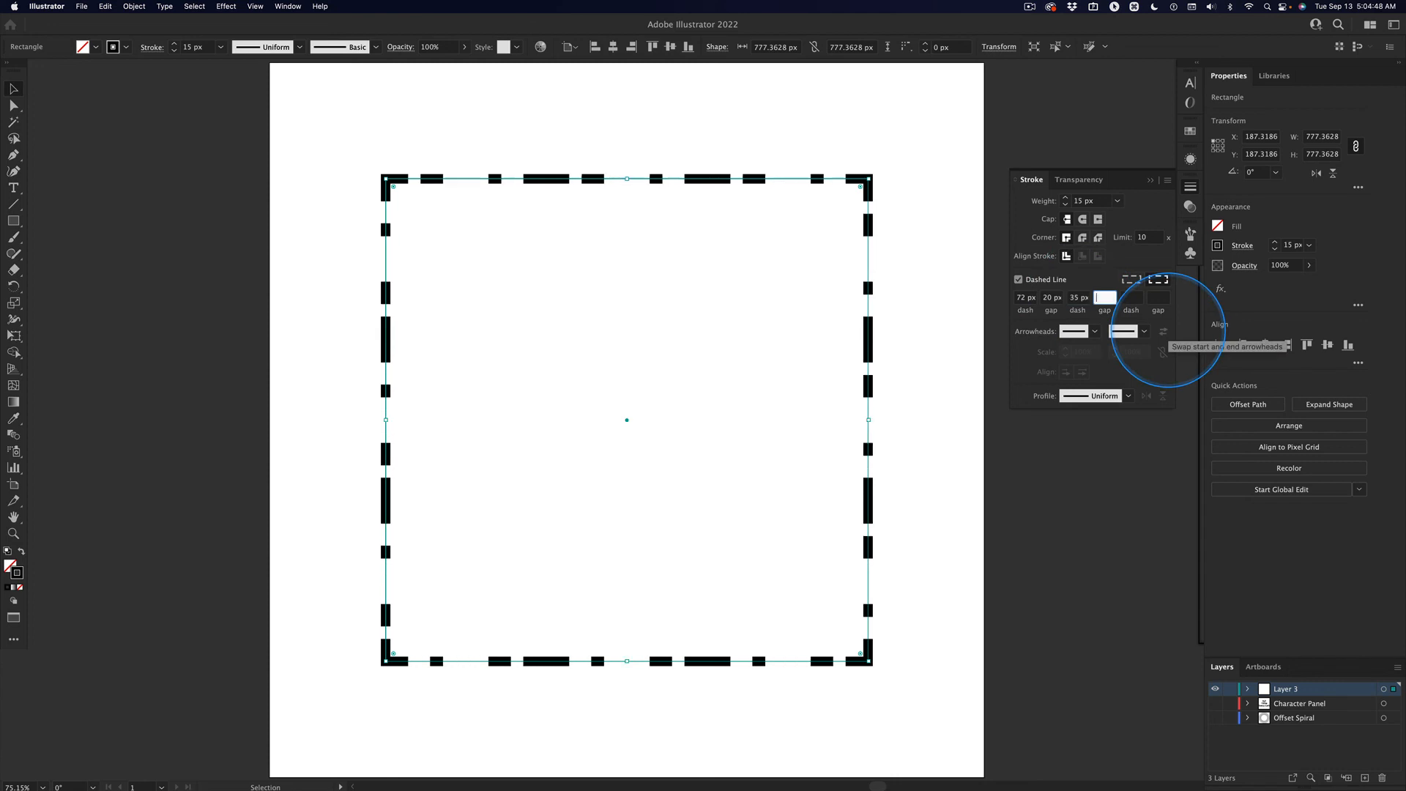
{"action": "type", "text": "10"}
{"action": "key", "text": "Tab"}
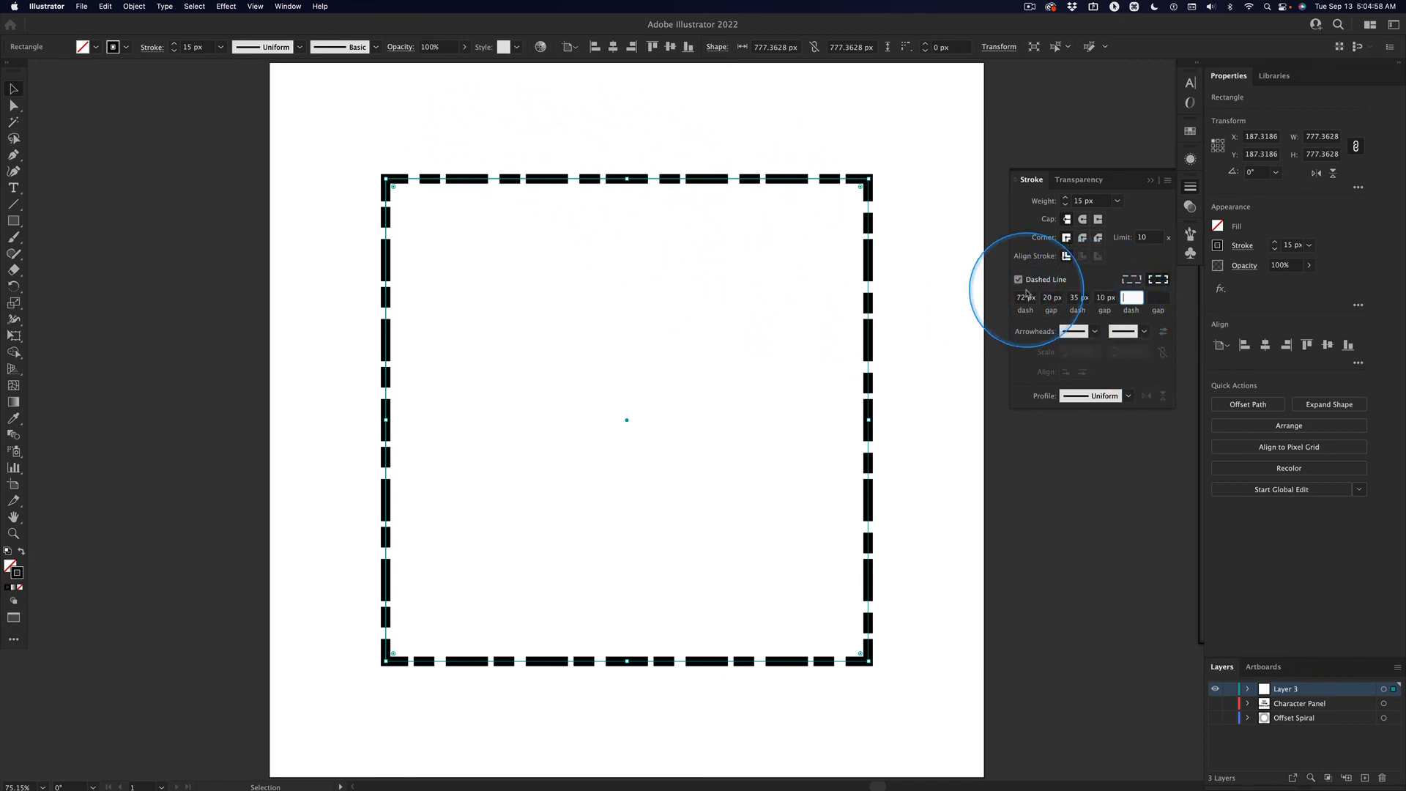
Set the first gap in the square's dash pattern to 10 px, check it deselected, and reselect the square
{"action": "left_click", "coordinate": [1046, 297]}
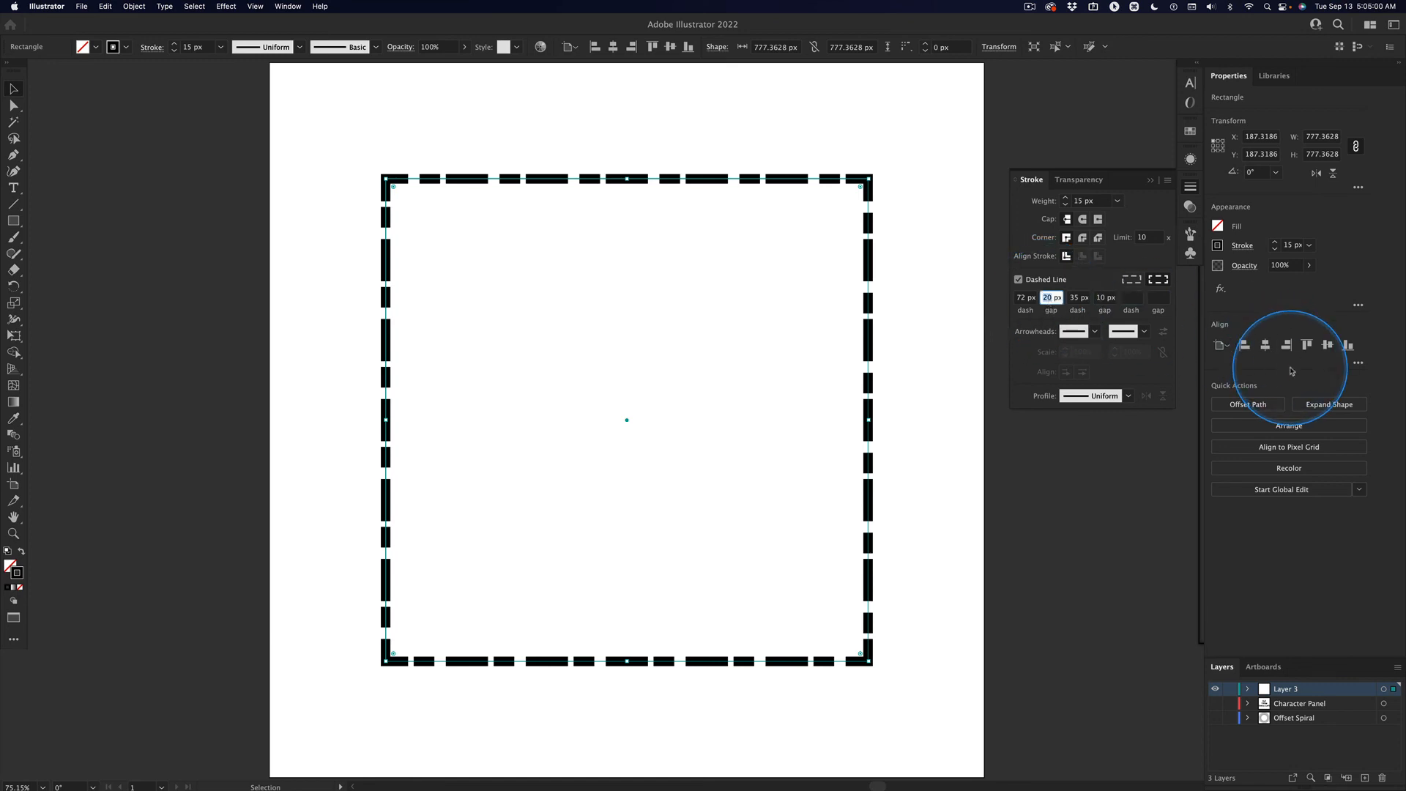
{"action": "key", "text": "Return"}
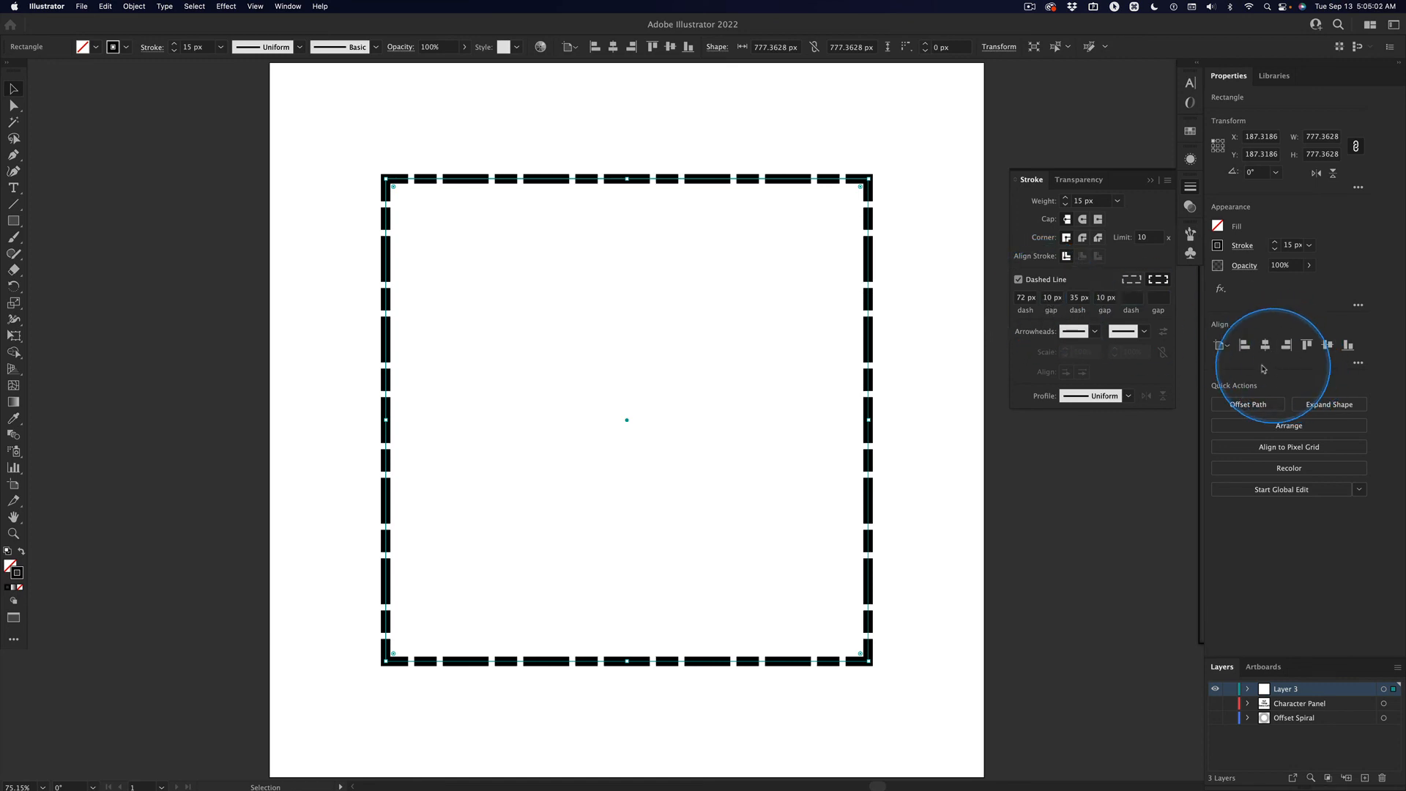
{"action": "left_click", "coordinate": [820, 167]}
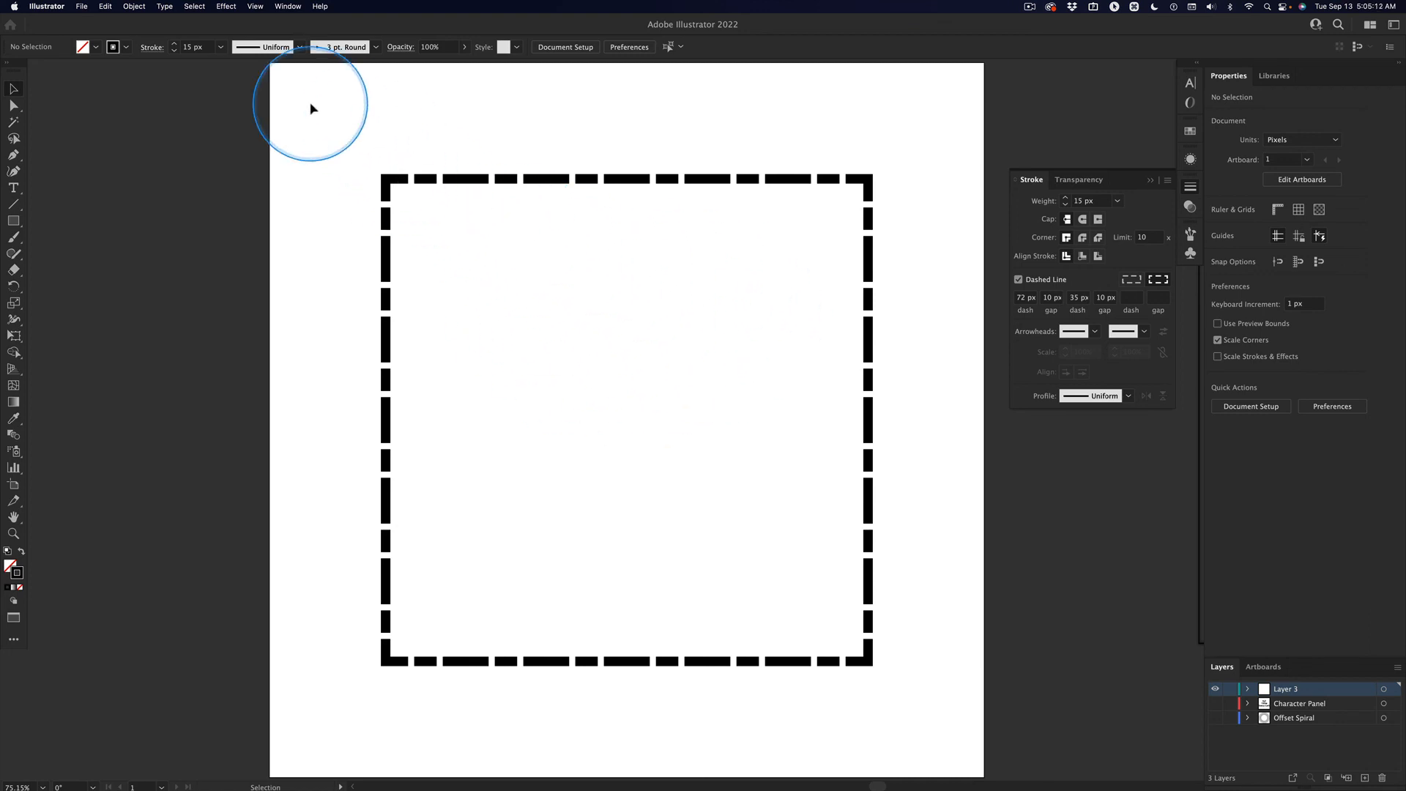
{"action": "left_click", "coordinate": [483, 179]}
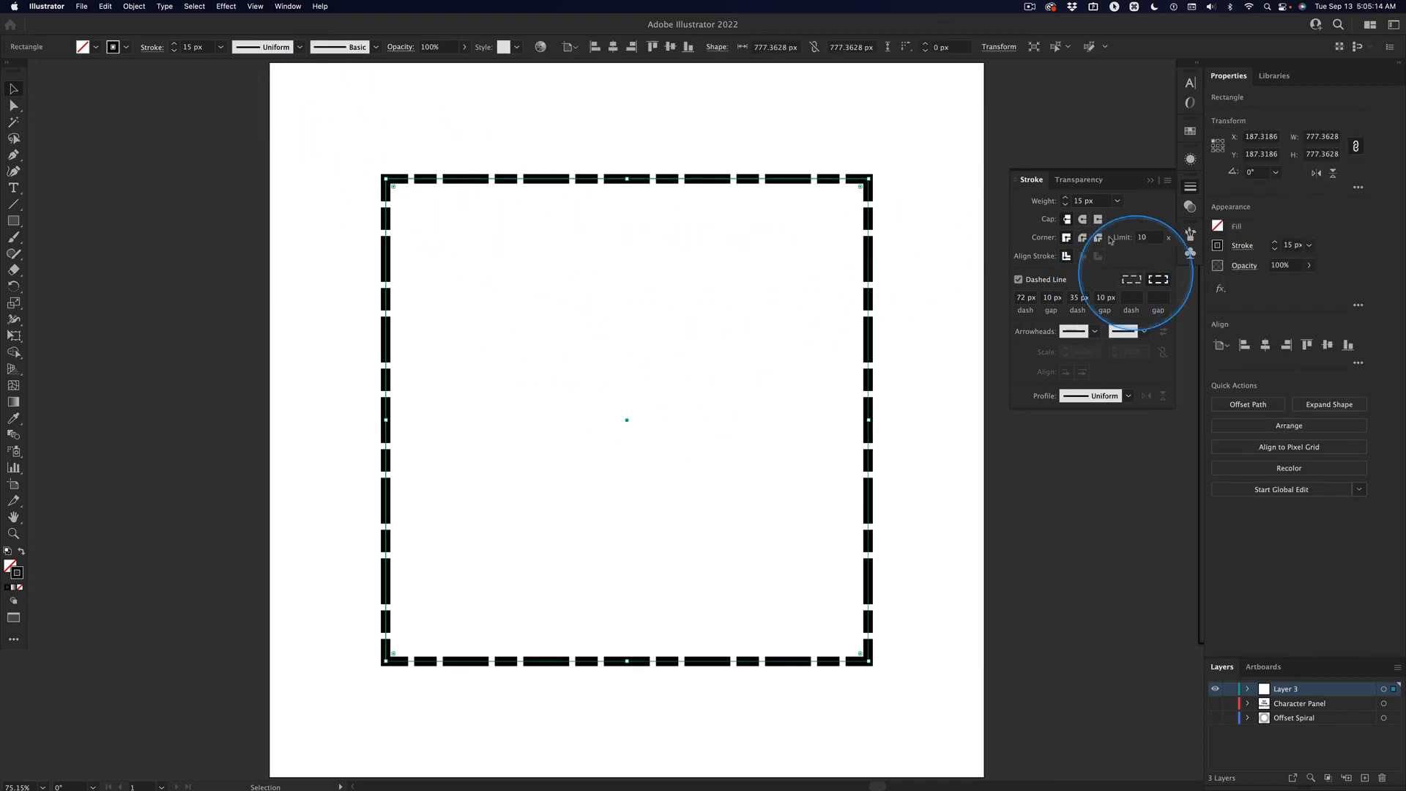